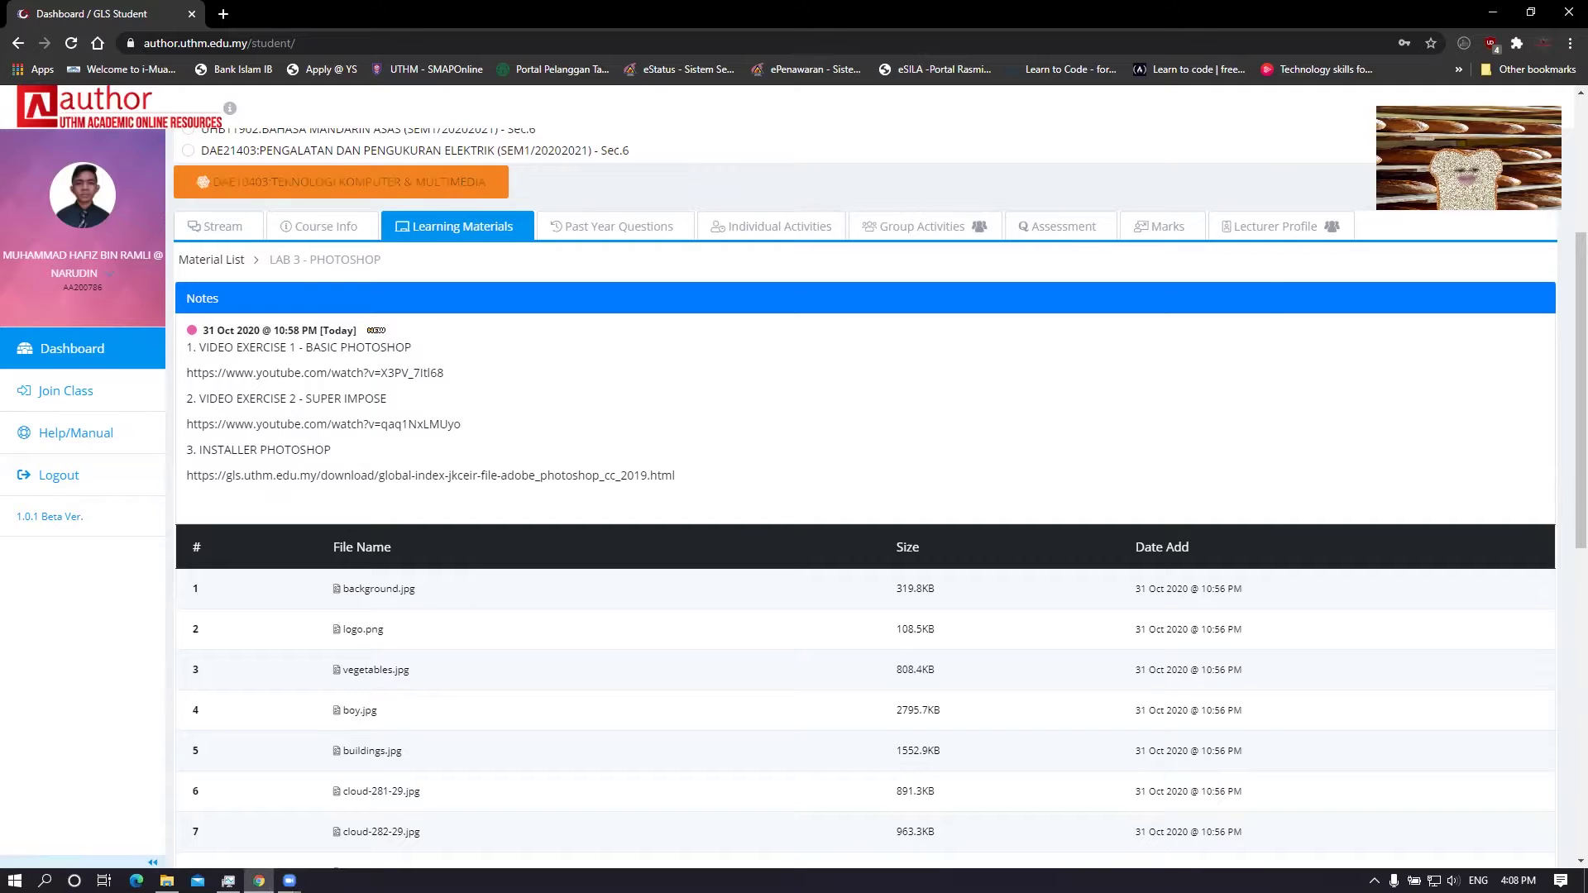
Step: Switch from the LAB 3 - PHOTOSHOP materials to the window holding the downloaded Photoshop archive
{"action": "key", "text": "alt+Tab"}
Step: Reposition File Explorer and inspect the options for the downloaded WinRAR archive
{"action": "left_click_drag", "start_coordinate": [627, 215], "coordinate": [677, 220]}
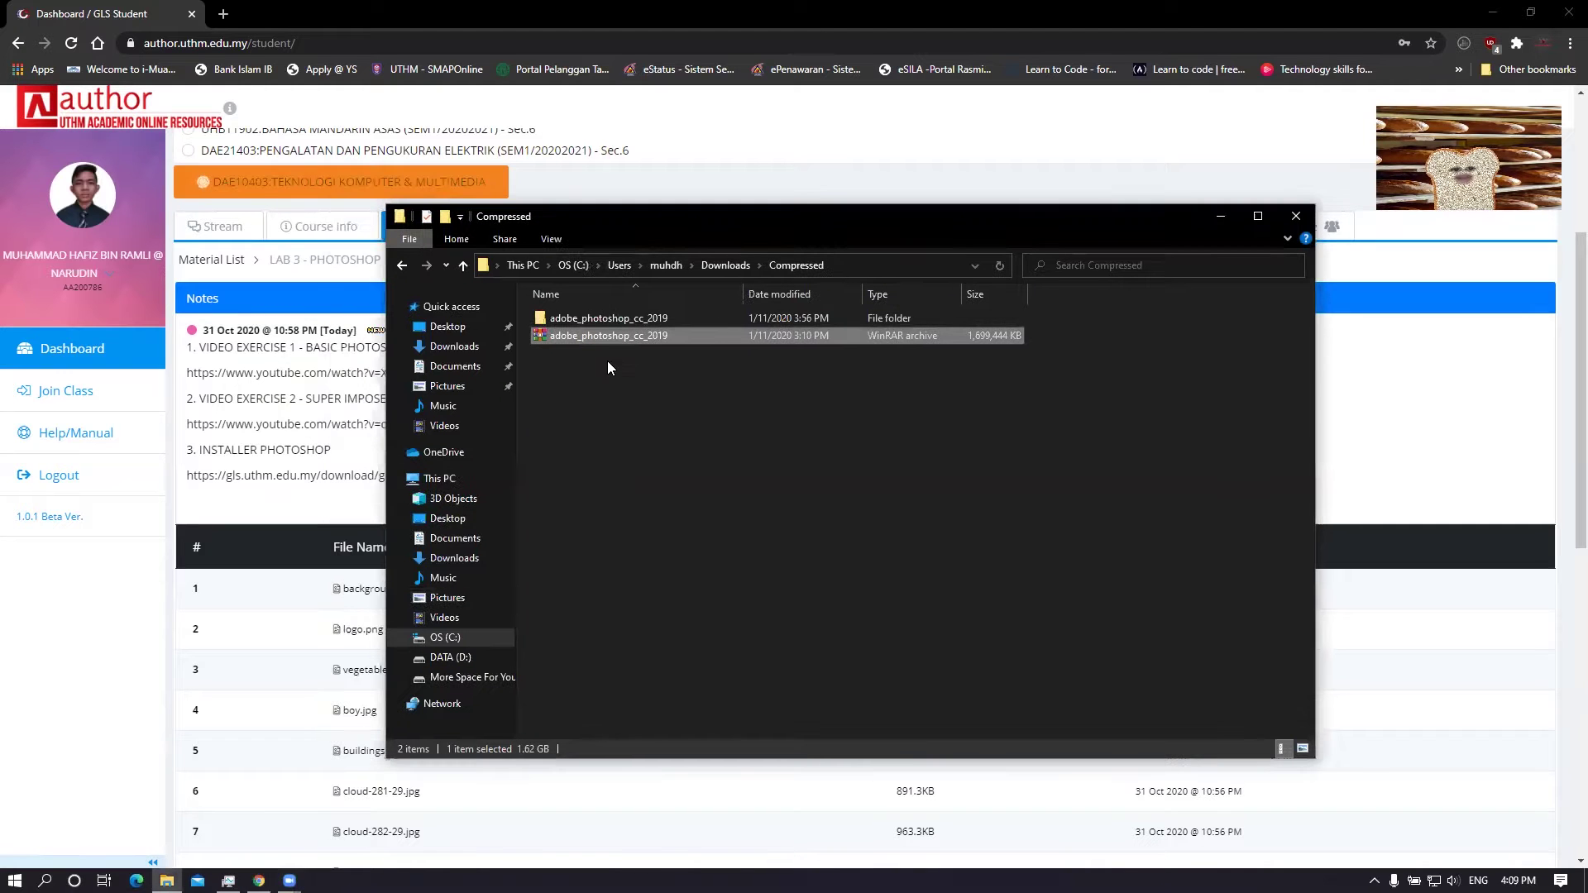
{"action": "mouse_move", "coordinate": [604, 334]}
{"action": "left_mouse_down"}
{"action": "mouse_move", "coordinate": [569, 391]}
{"action": "mouse_move", "coordinate": [587, 336]}
{"action": "left_mouse_up"}
{"action": "left_click", "coordinate": [600, 395]}
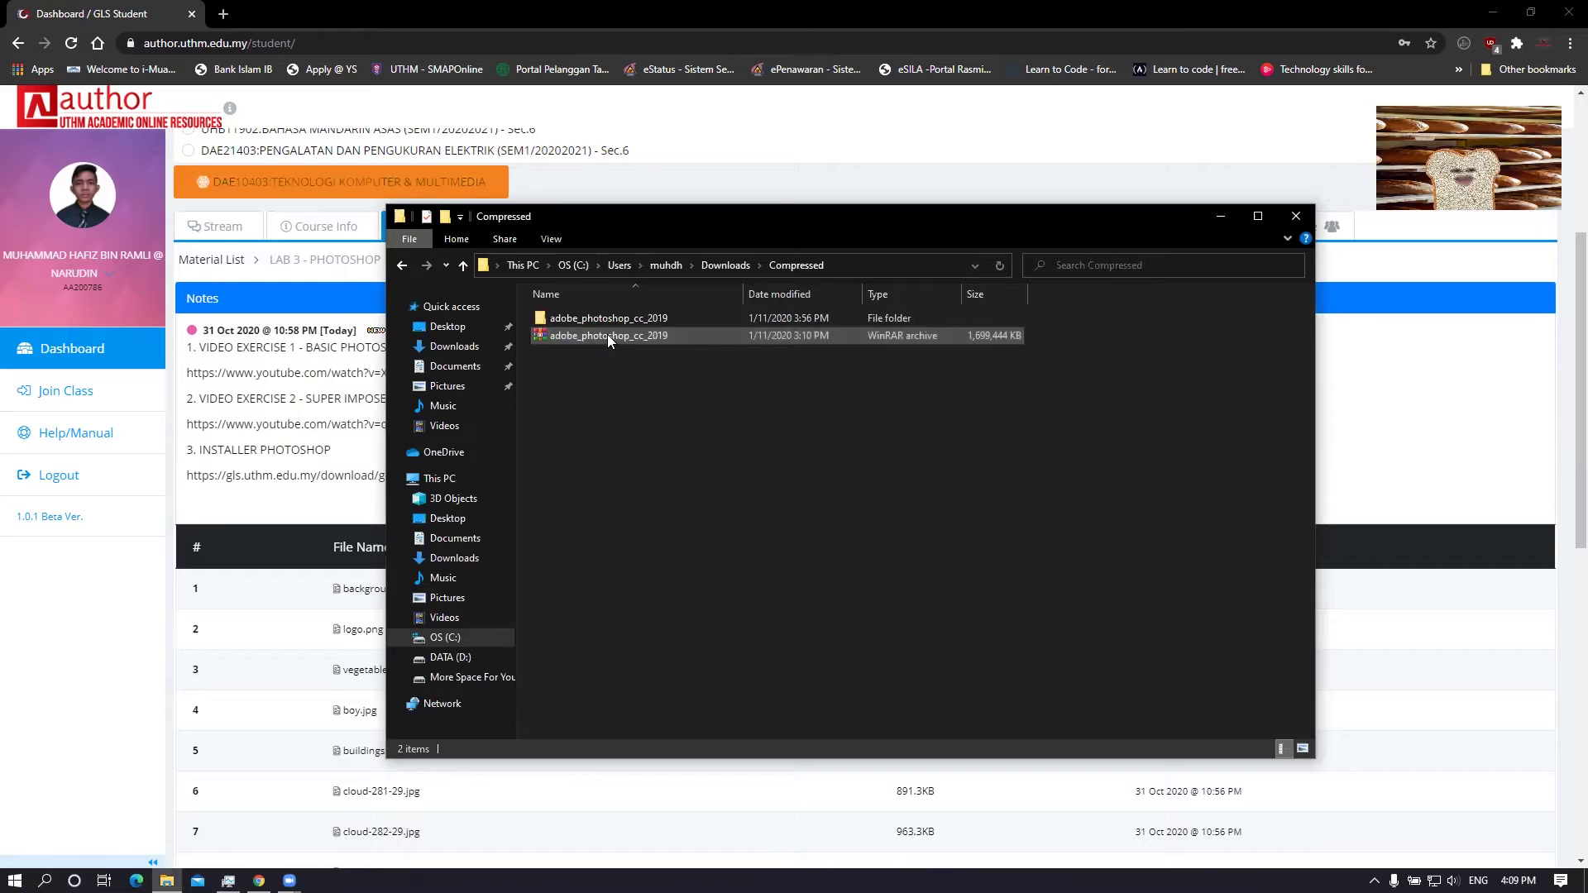
{"action": "left_click", "coordinate": [612, 333]}
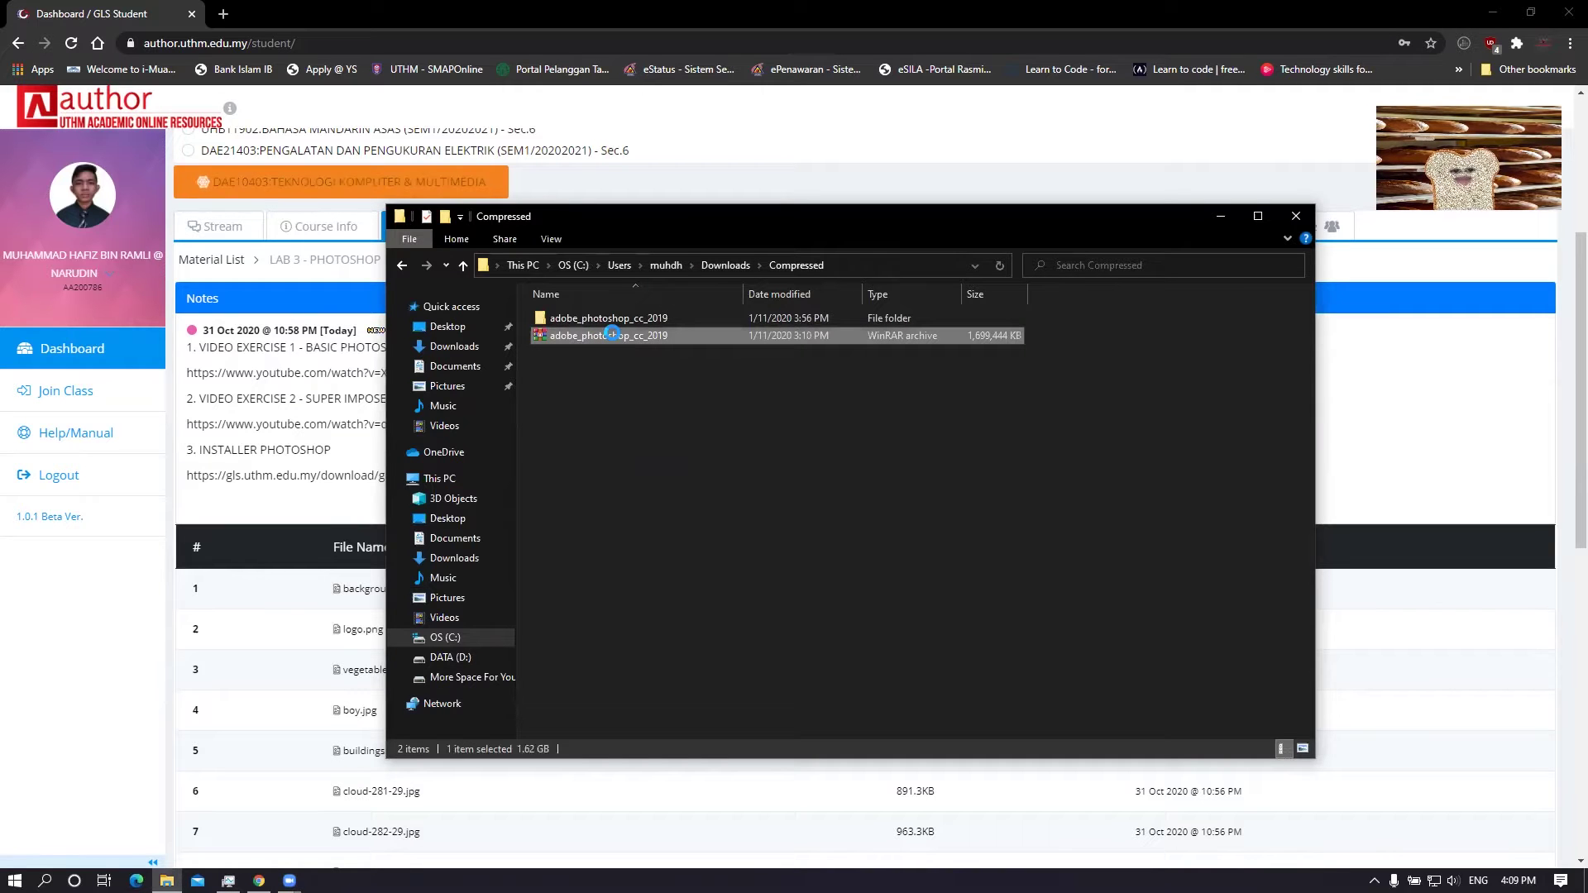
{"action": "right_click", "coordinate": [612, 332]}
{"action": "left_click", "coordinate": [572, 425]}
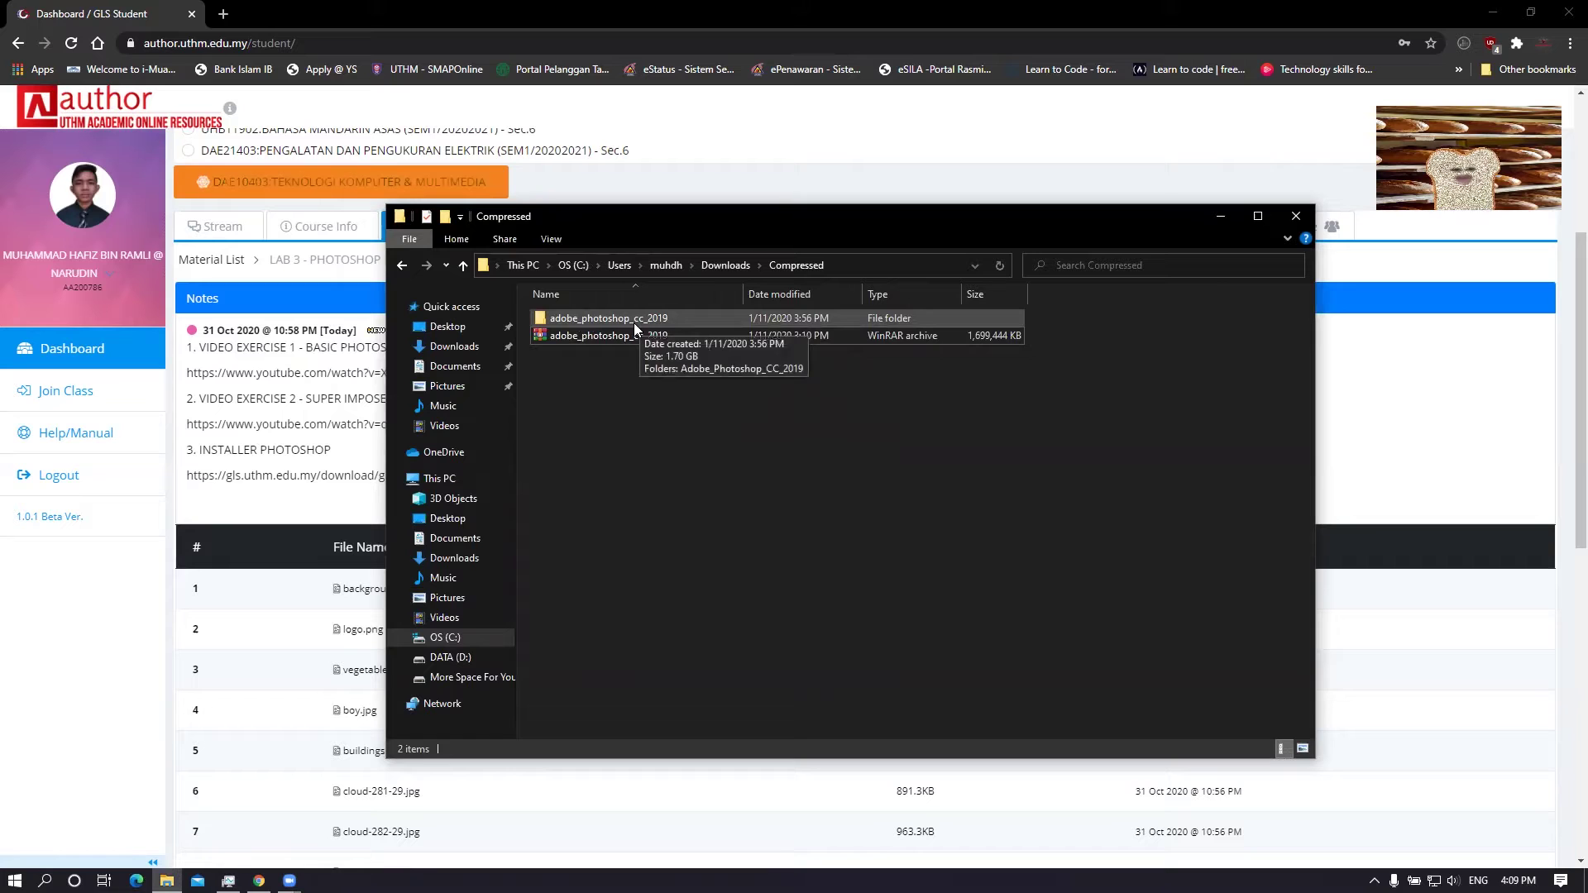
Step: Drill into adobe_photoshop_cc_2019 > Adobe_Photoshop_CC_2019 > Adobe_Photoshop_CC_2019.0.2
{"action": "double_click", "coordinate": [592, 323]}
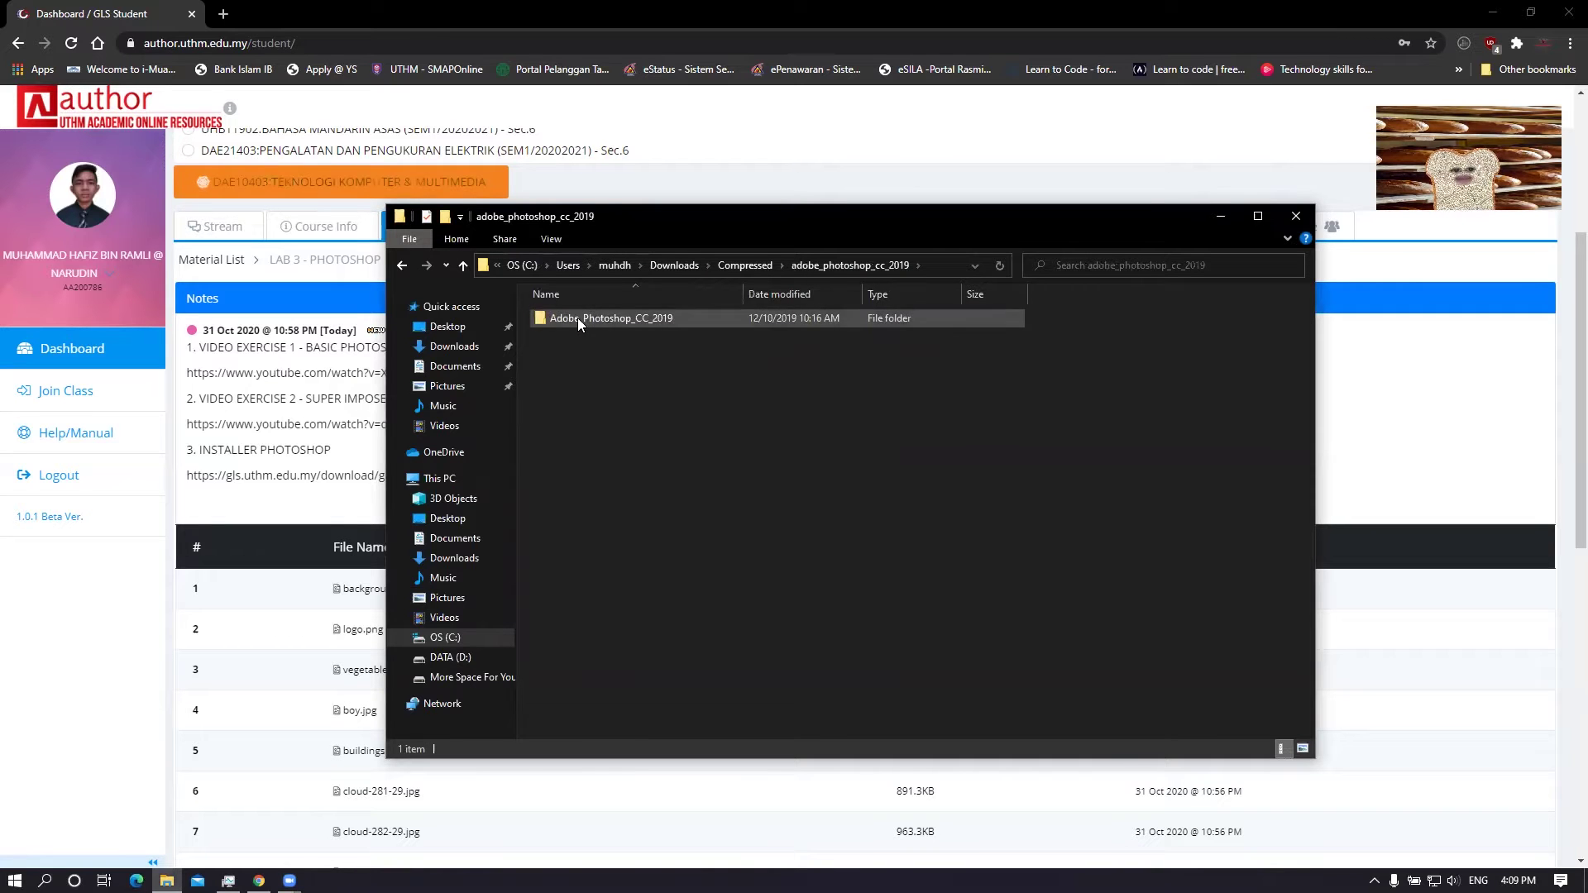
{"action": "double_click", "coordinate": [577, 317]}
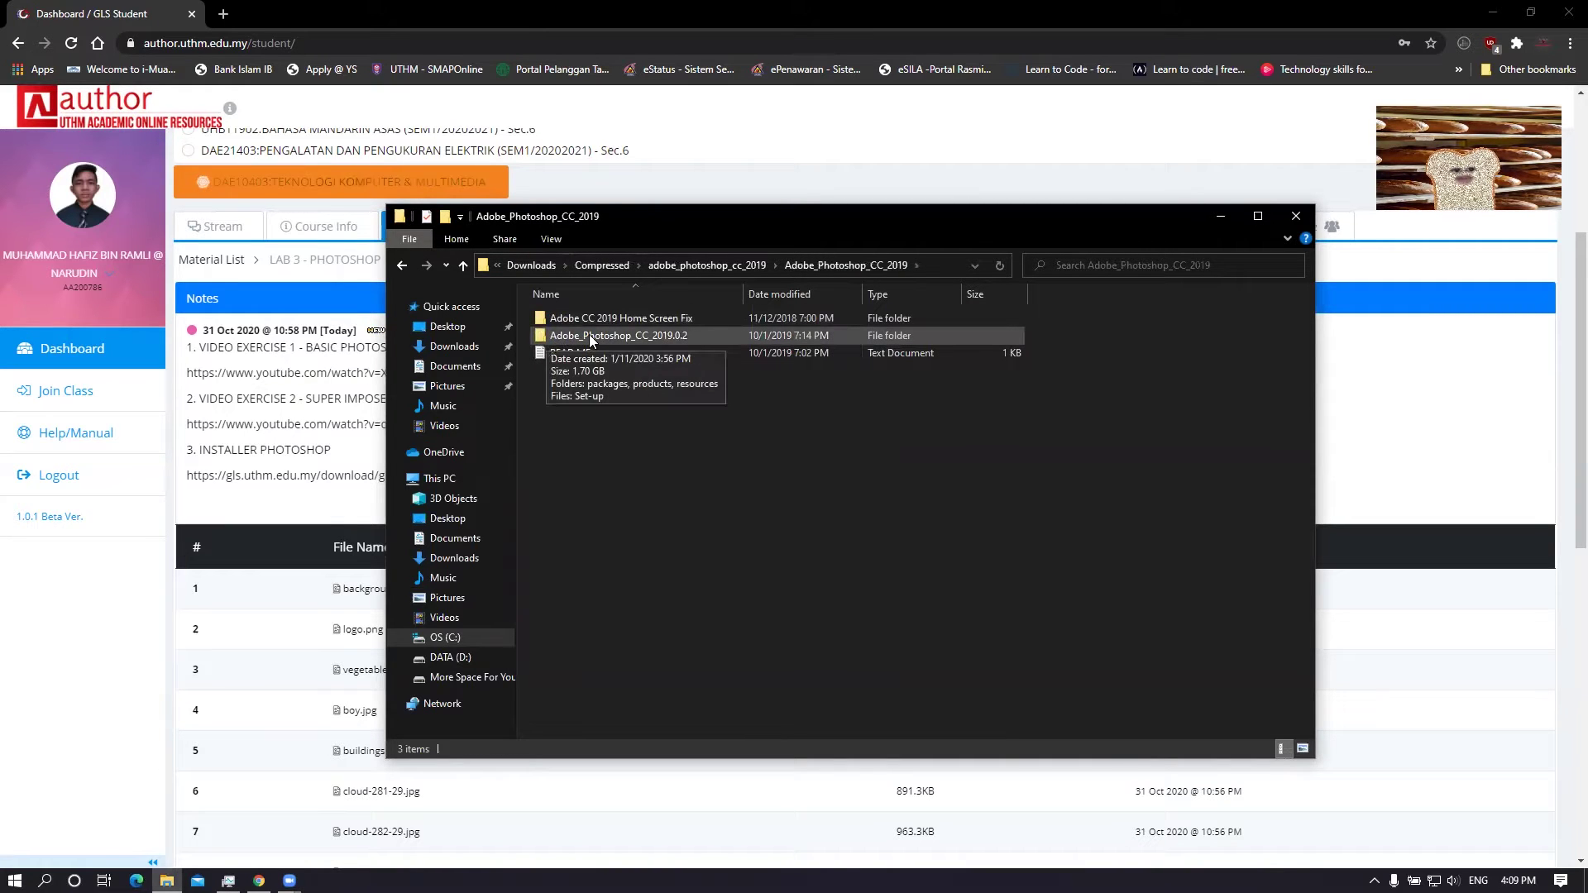
{"action": "double_click", "coordinate": [635, 334]}
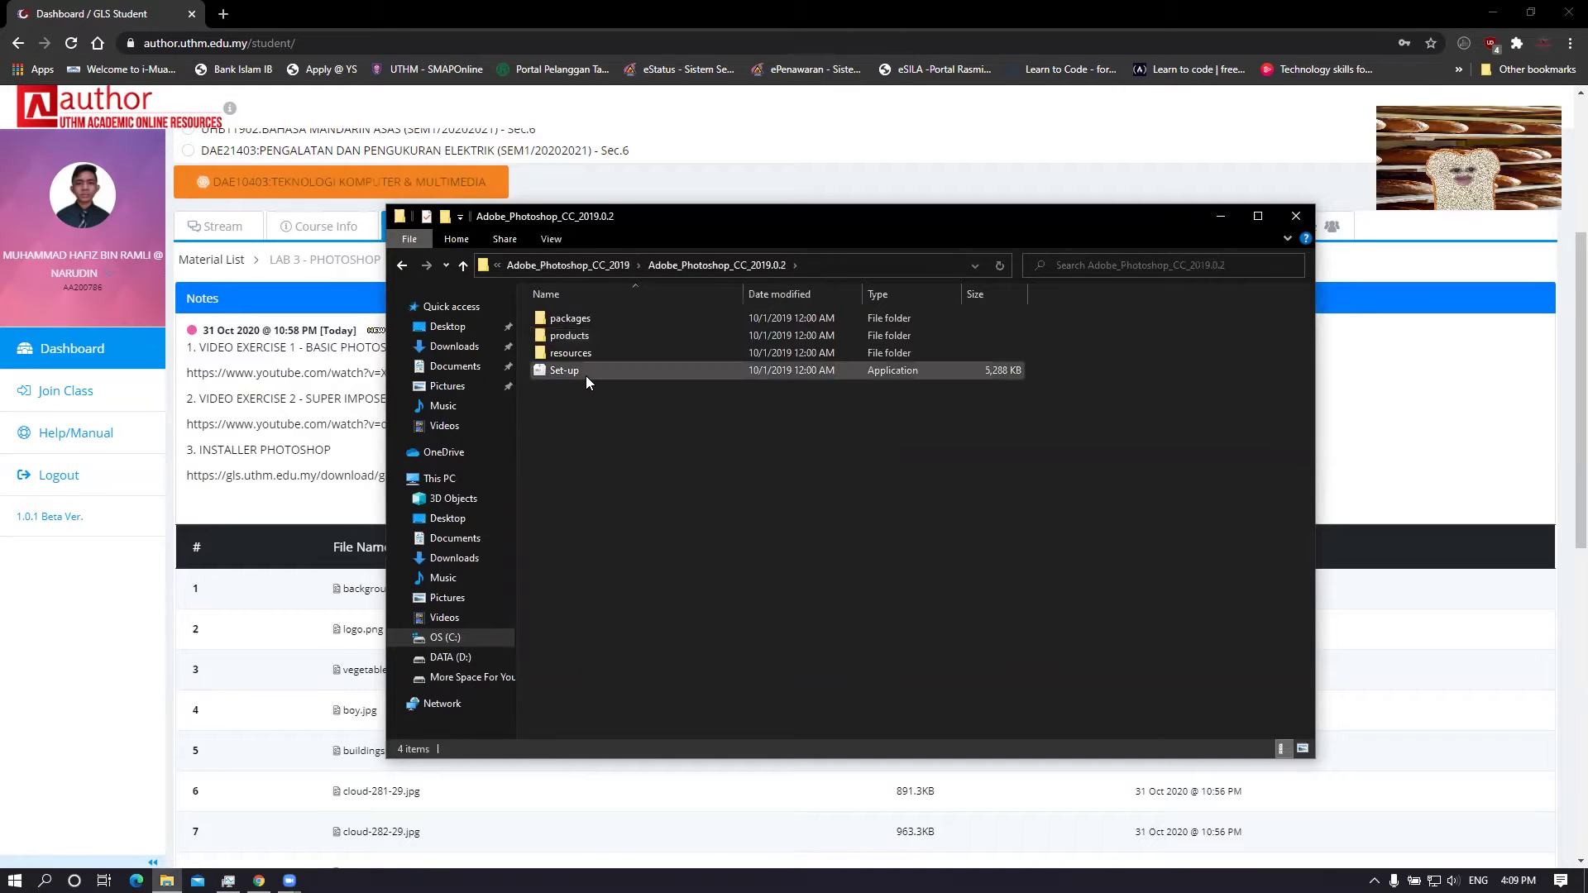
Step: Run Set-up and start installing with English (North America) at the default location
{"action": "double_click", "coordinate": [585, 375]}
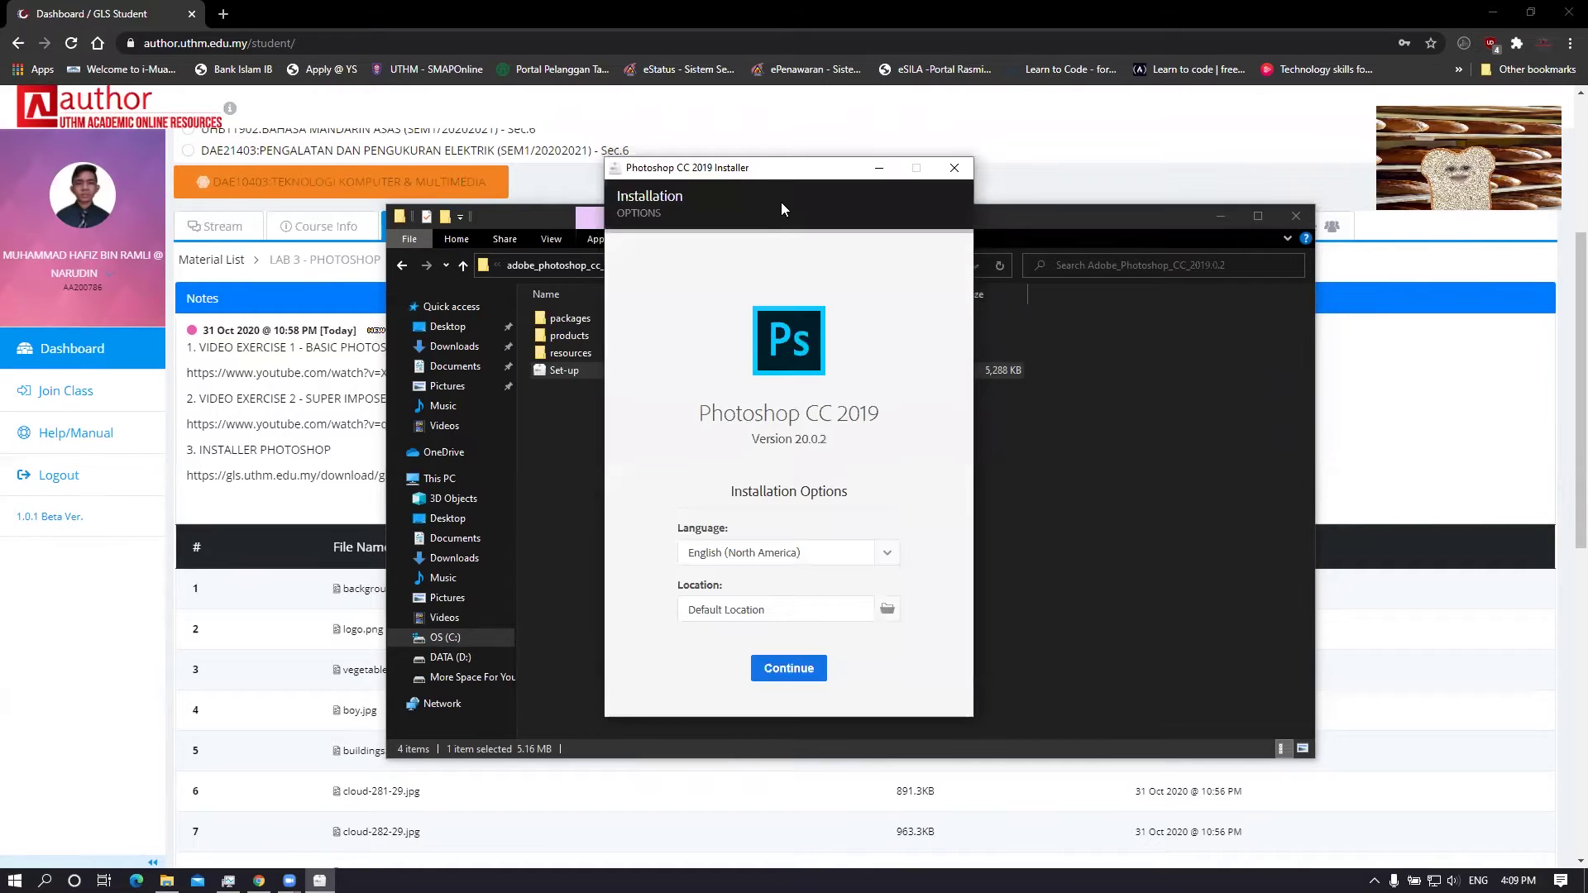
{"action": "left_click_drag", "start_coordinate": [787, 174], "coordinate": [795, 164]}
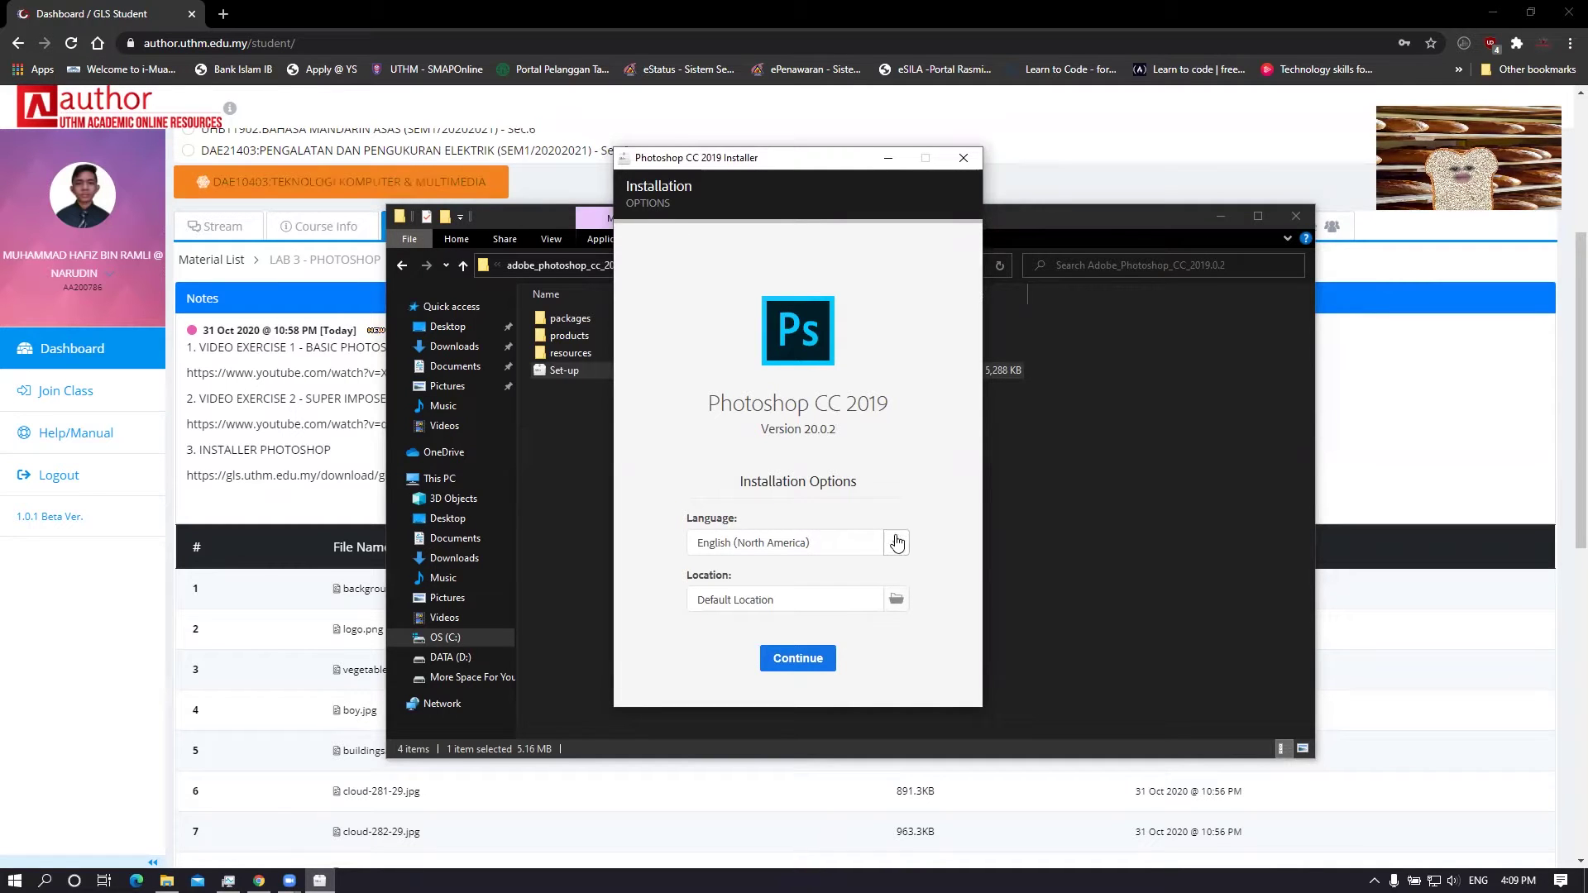
{"action": "left_click", "coordinate": [933, 511]}
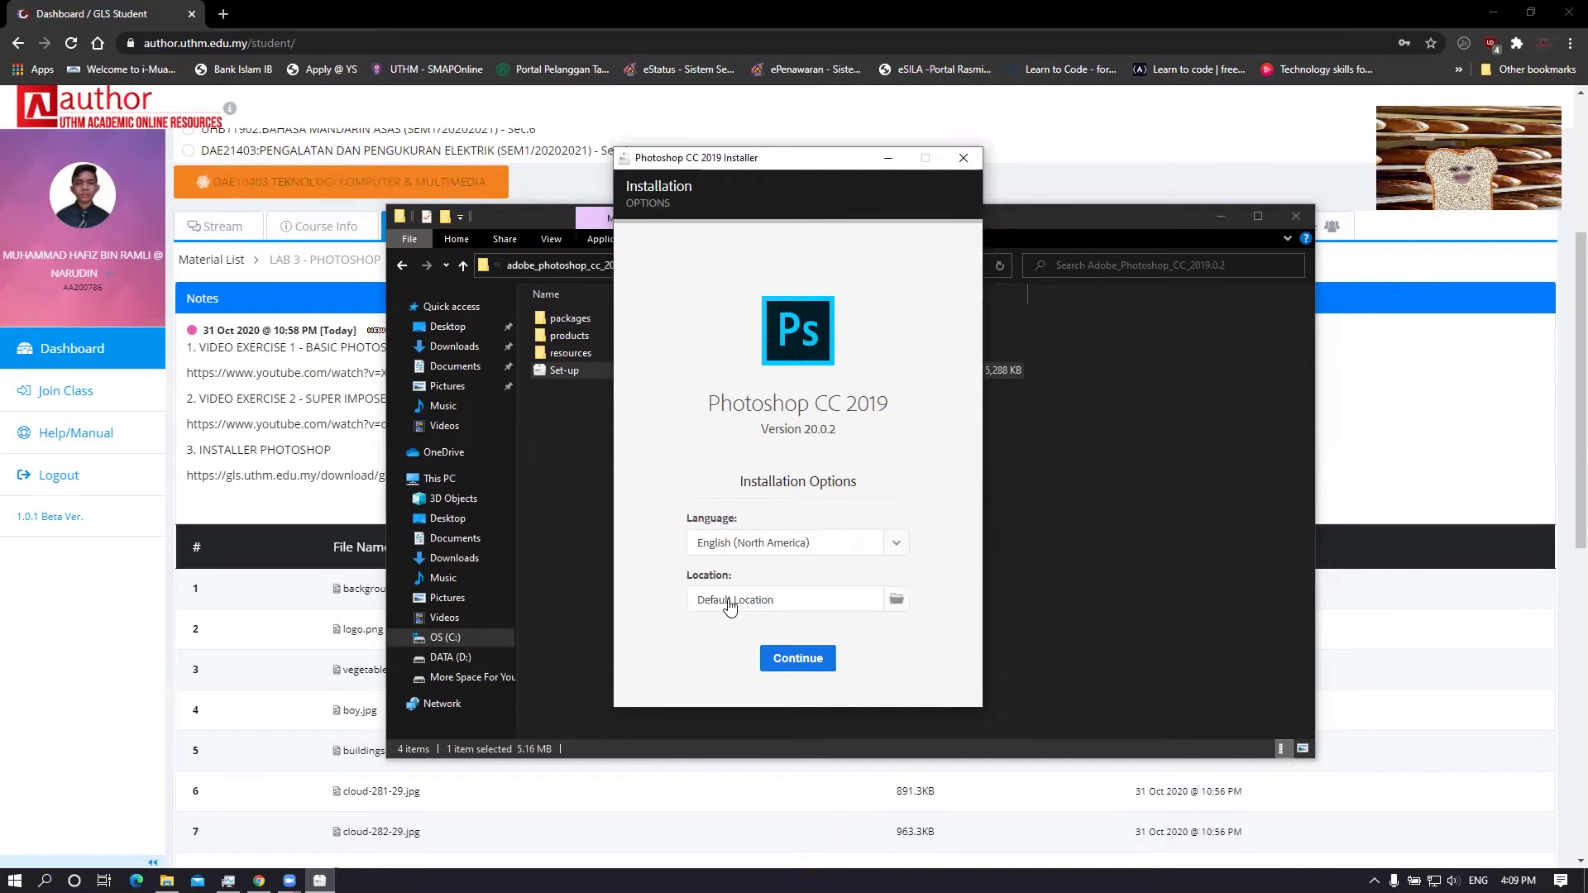
{"action": "left_click", "coordinate": [800, 659]}
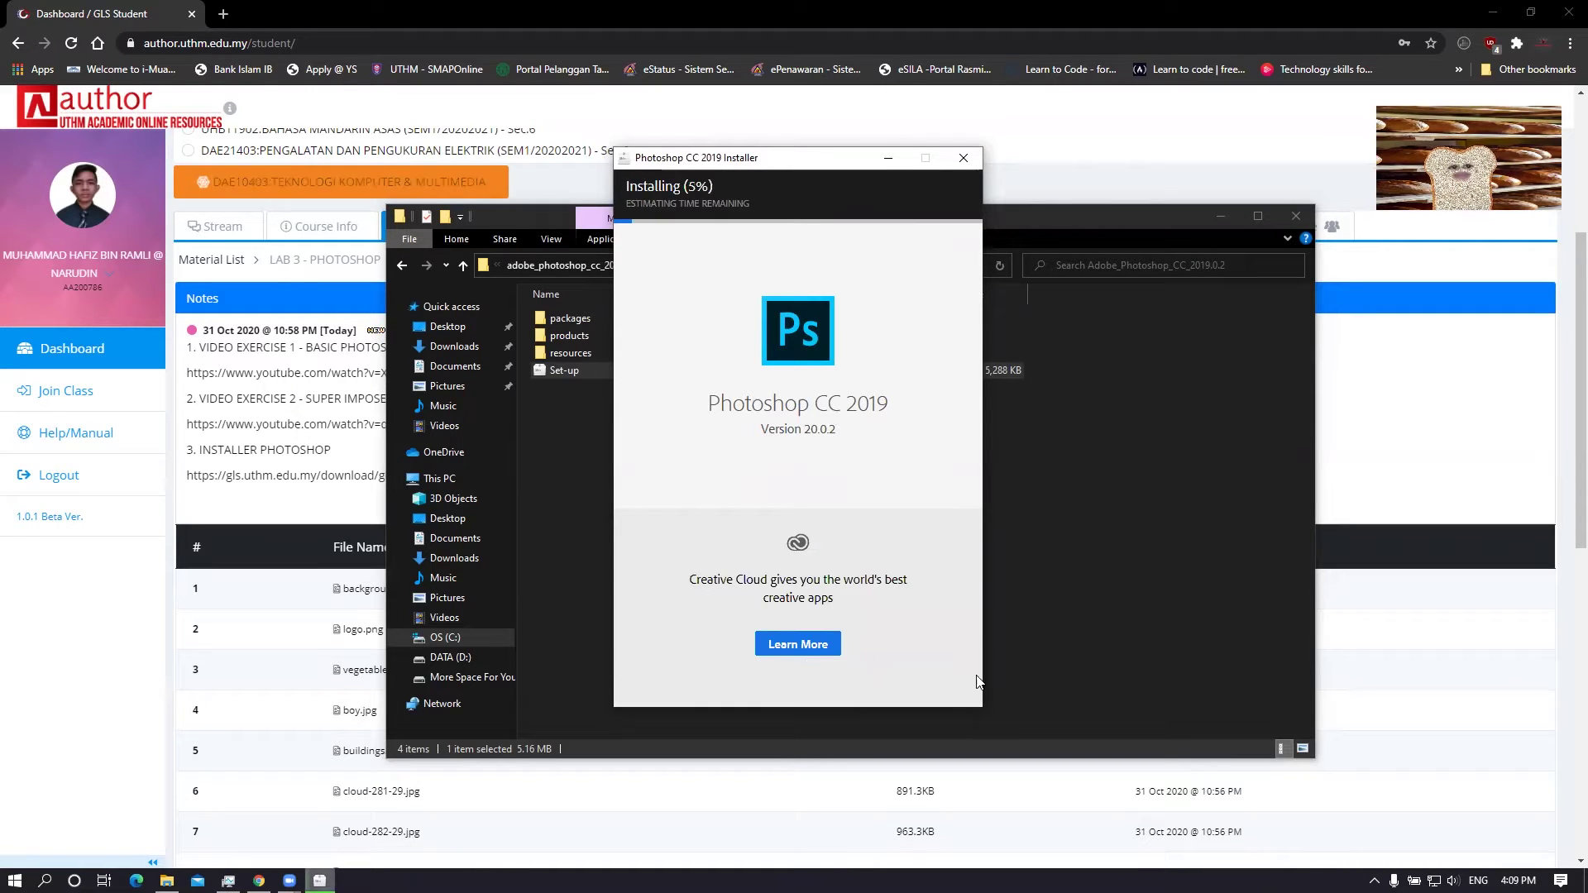
Step: Let the install reach 100%, try Launch, and quit the installer at the error 103 dialog
{"action": "left_click", "coordinate": [1373, 880]}
{"action": "left_click", "coordinate": [841, 310]}
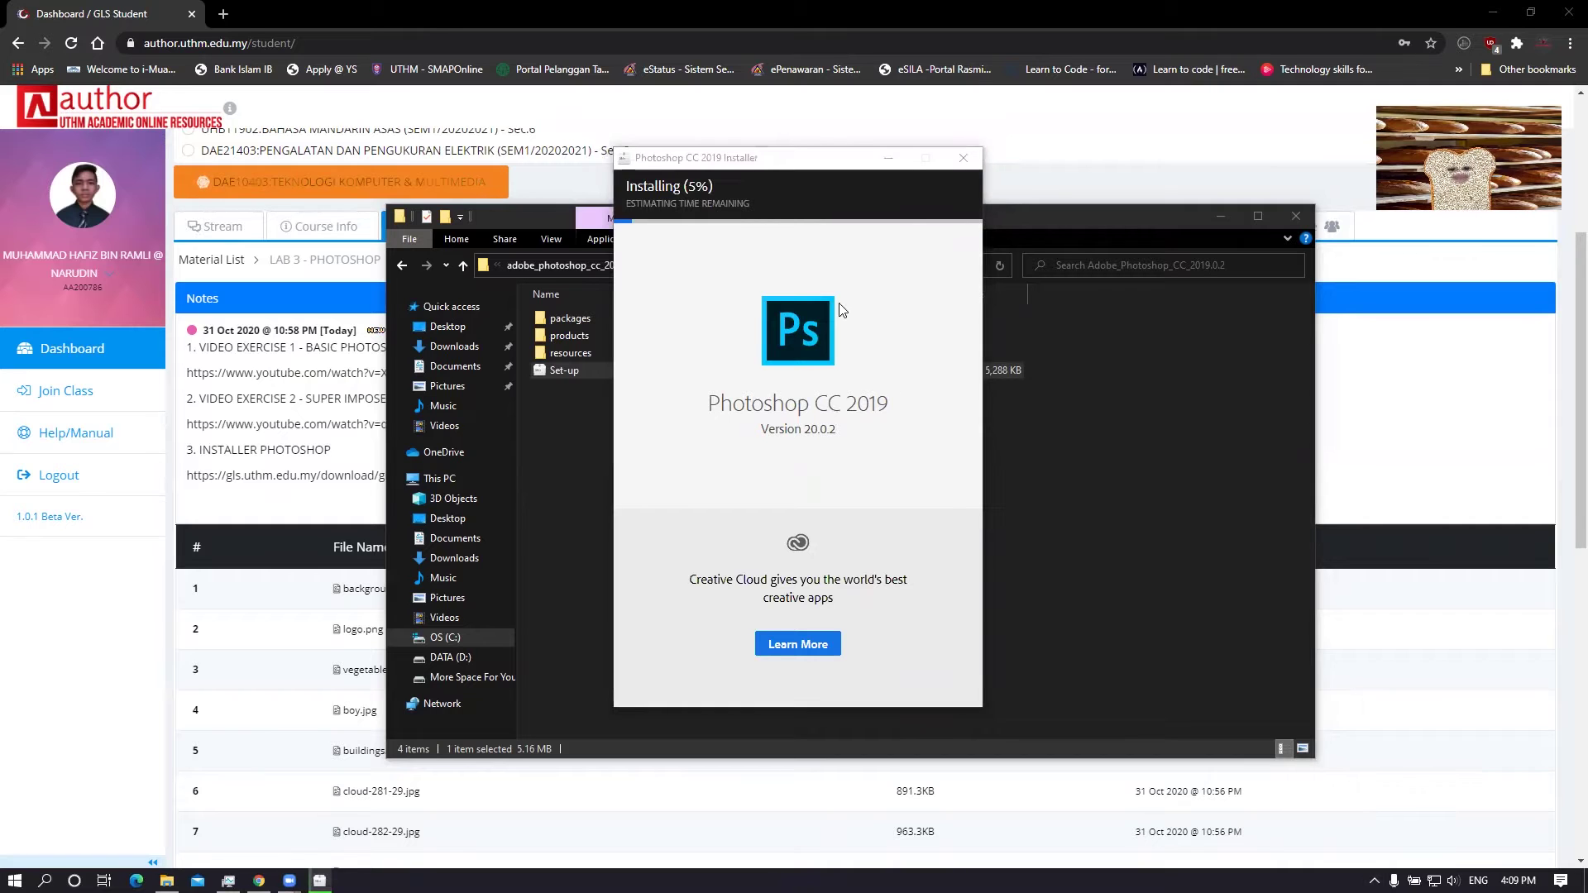
{"action": "mouse_move", "coordinate": [777, 172]}
{"action": "left_mouse_down"}
{"action": "mouse_move", "coordinate": [762, 172]}
{"action": "mouse_move", "coordinate": [782, 172]}
{"action": "left_mouse_up"}
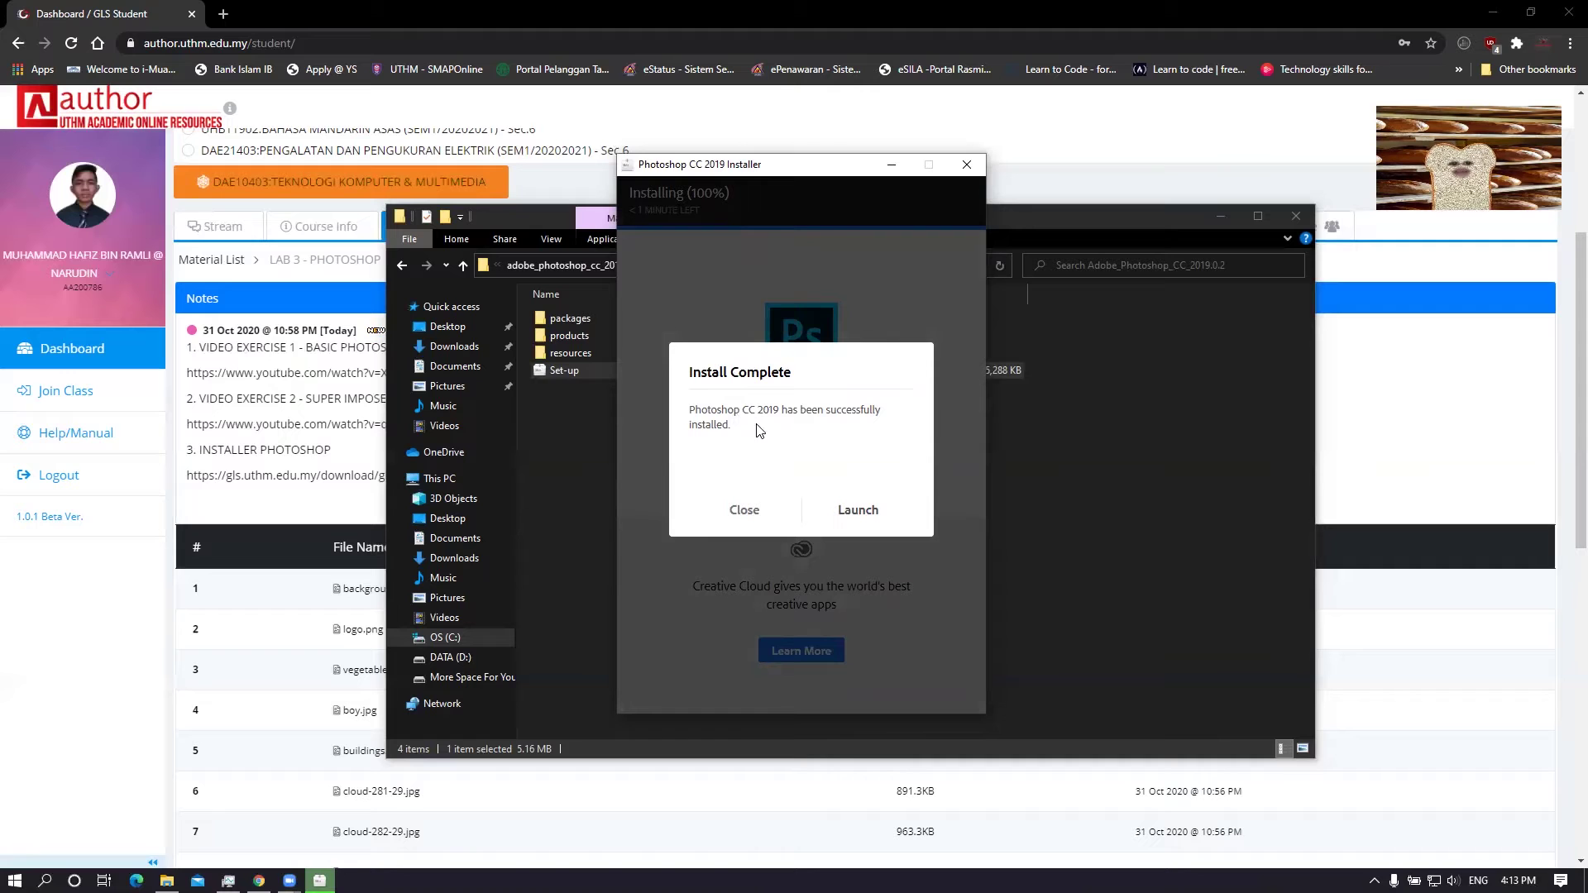
{"action": "left_click", "coordinate": [856, 513]}
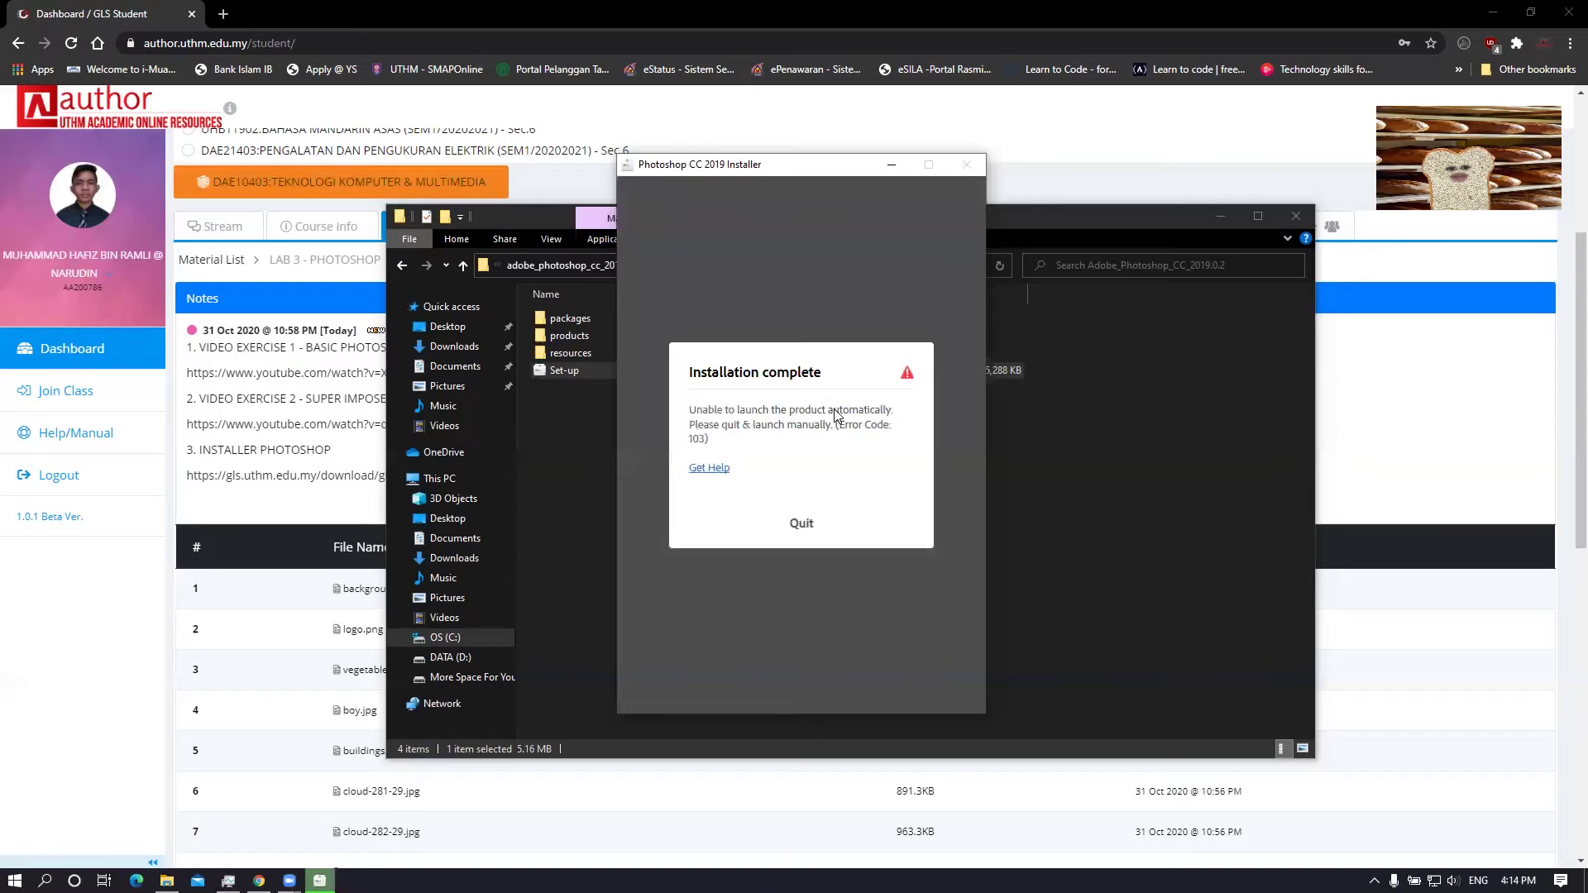
{"action": "left_click", "coordinate": [801, 526]}
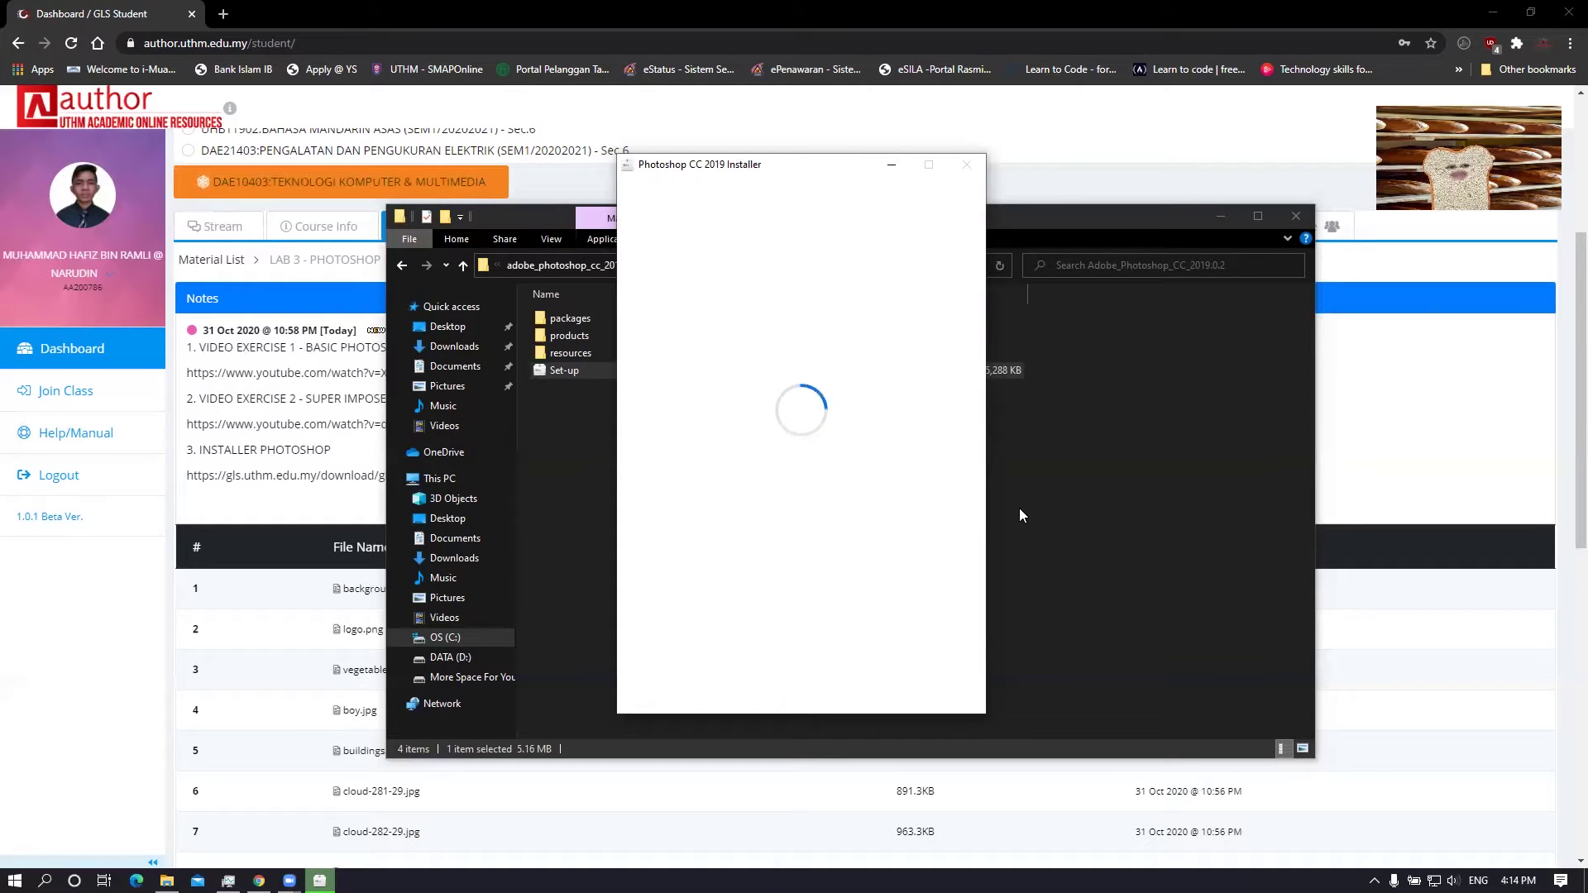
{"action": "left_click", "coordinate": [814, 506]}
Step: Minimize Chrome and bring the File Explorer window to the front
{"action": "key", "text": "super"}
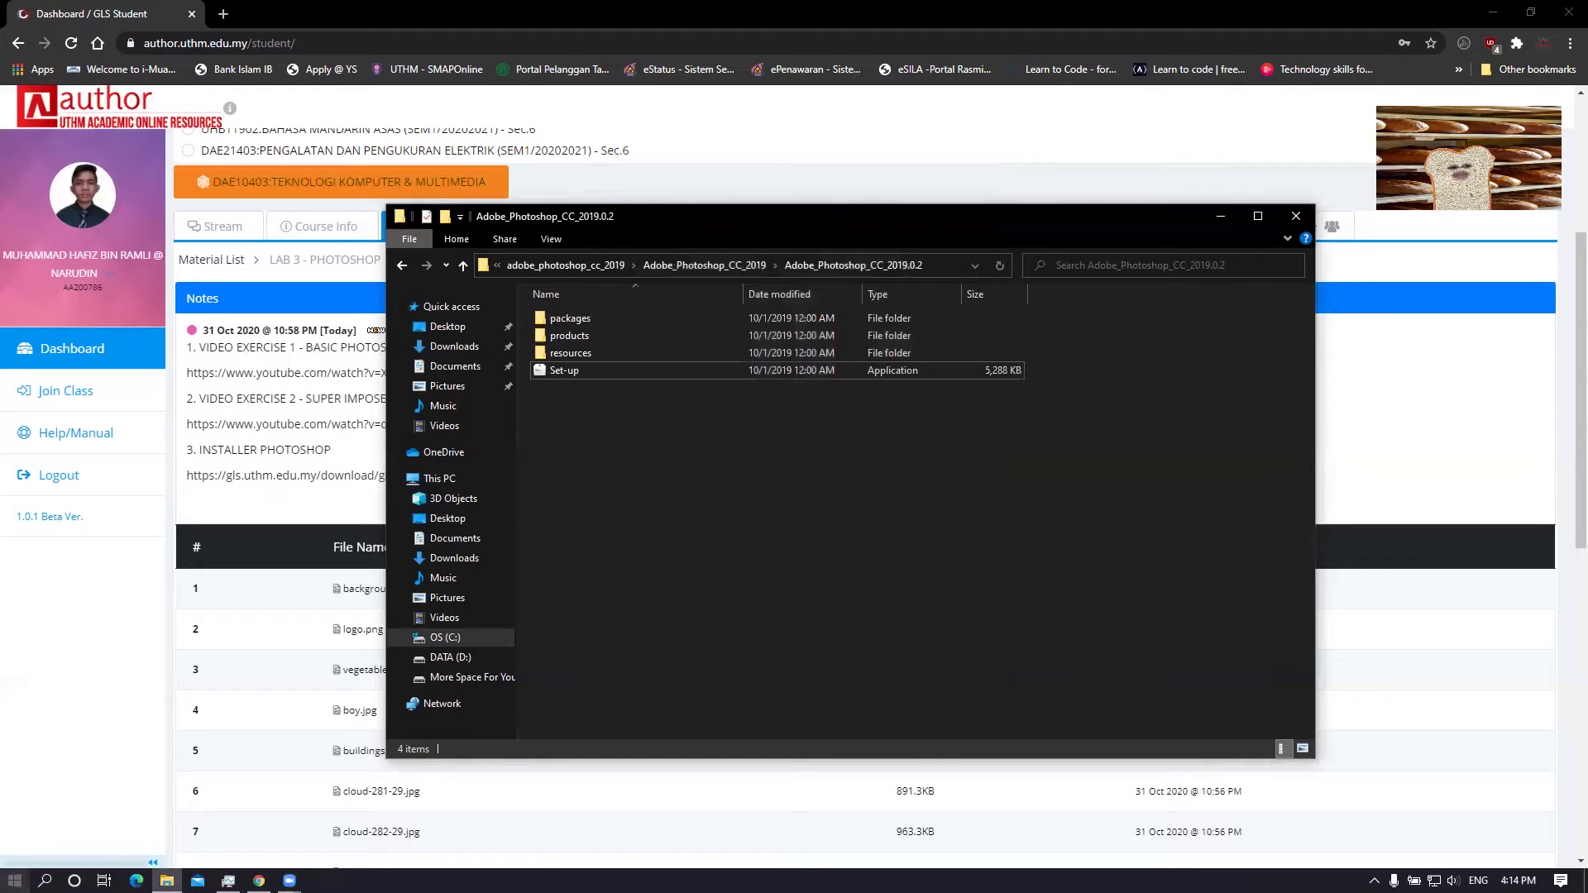
{"action": "left_click", "coordinate": [756, 543]}
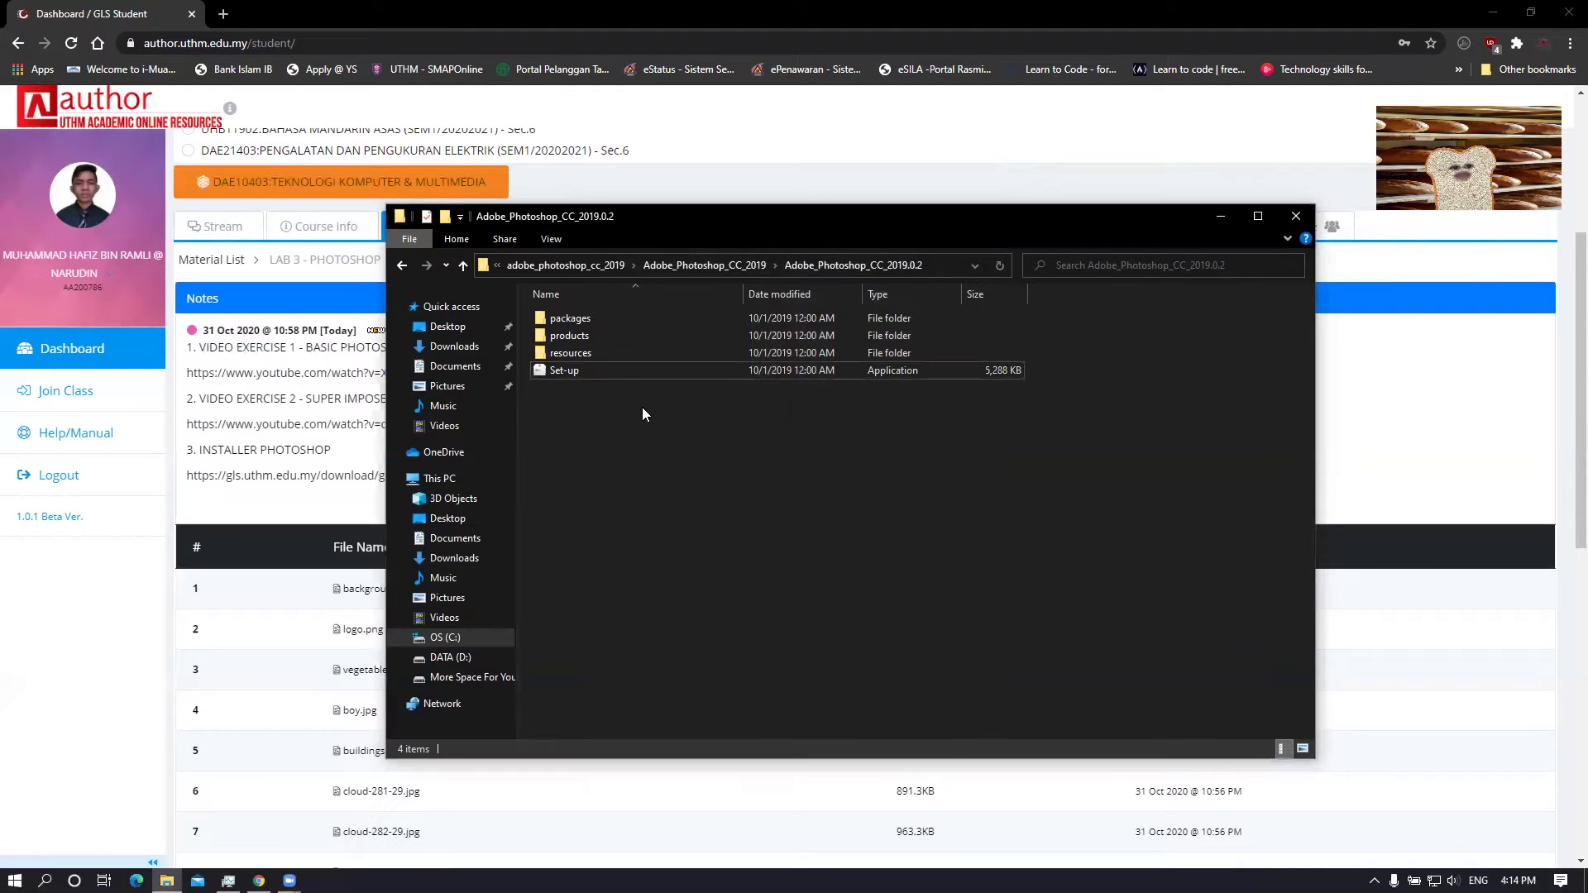
{"action": "left_click_drag", "start_coordinate": [710, 225], "coordinate": [785, 228]}
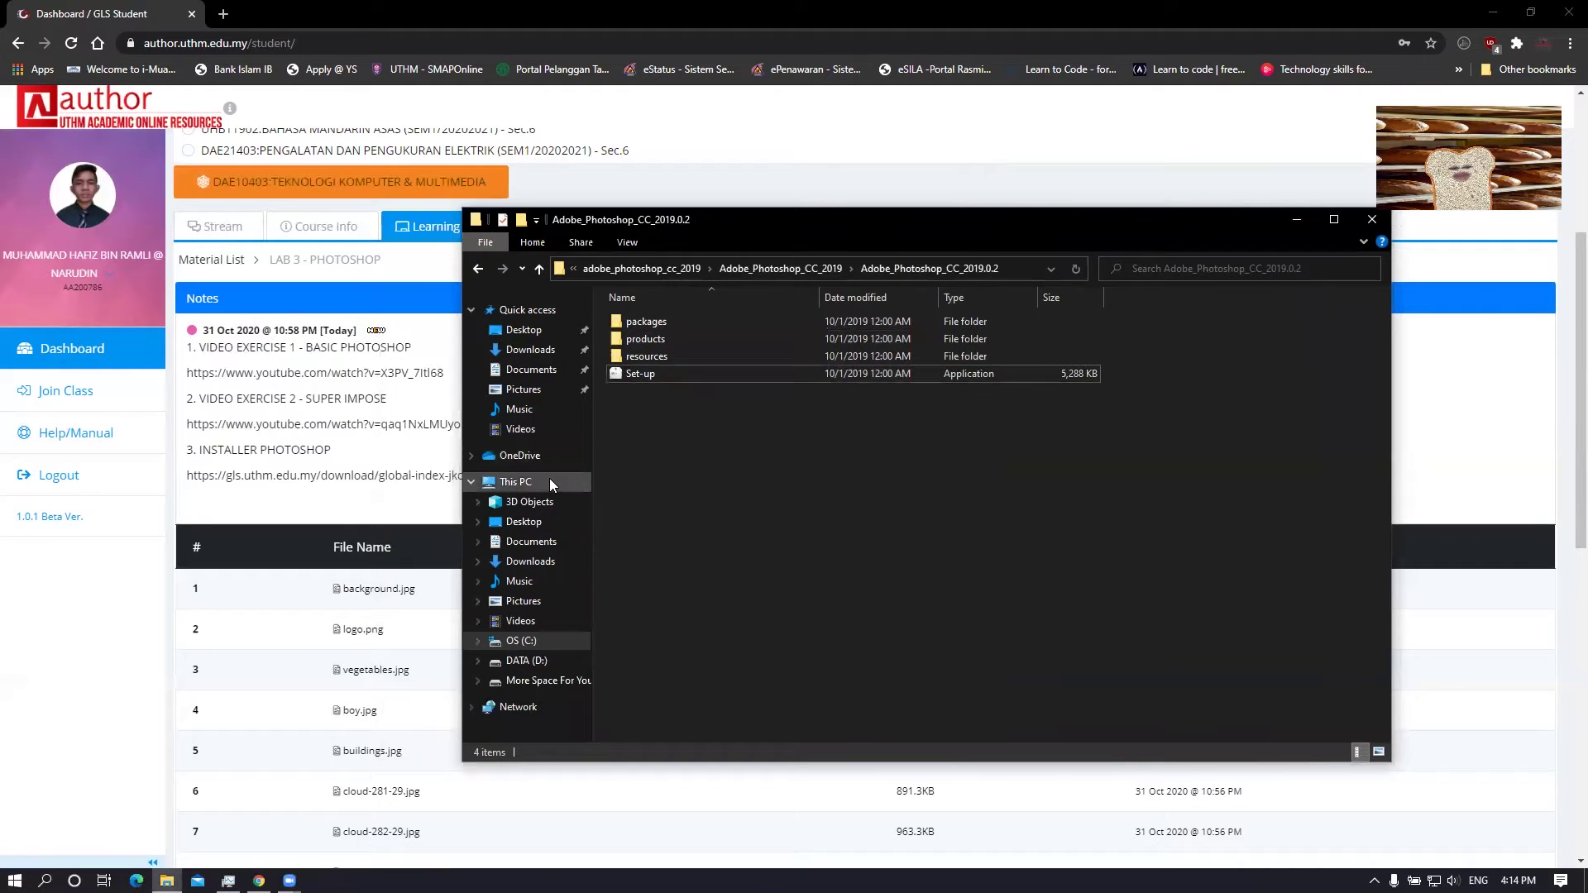
{"action": "left_click", "coordinate": [1494, 10]}
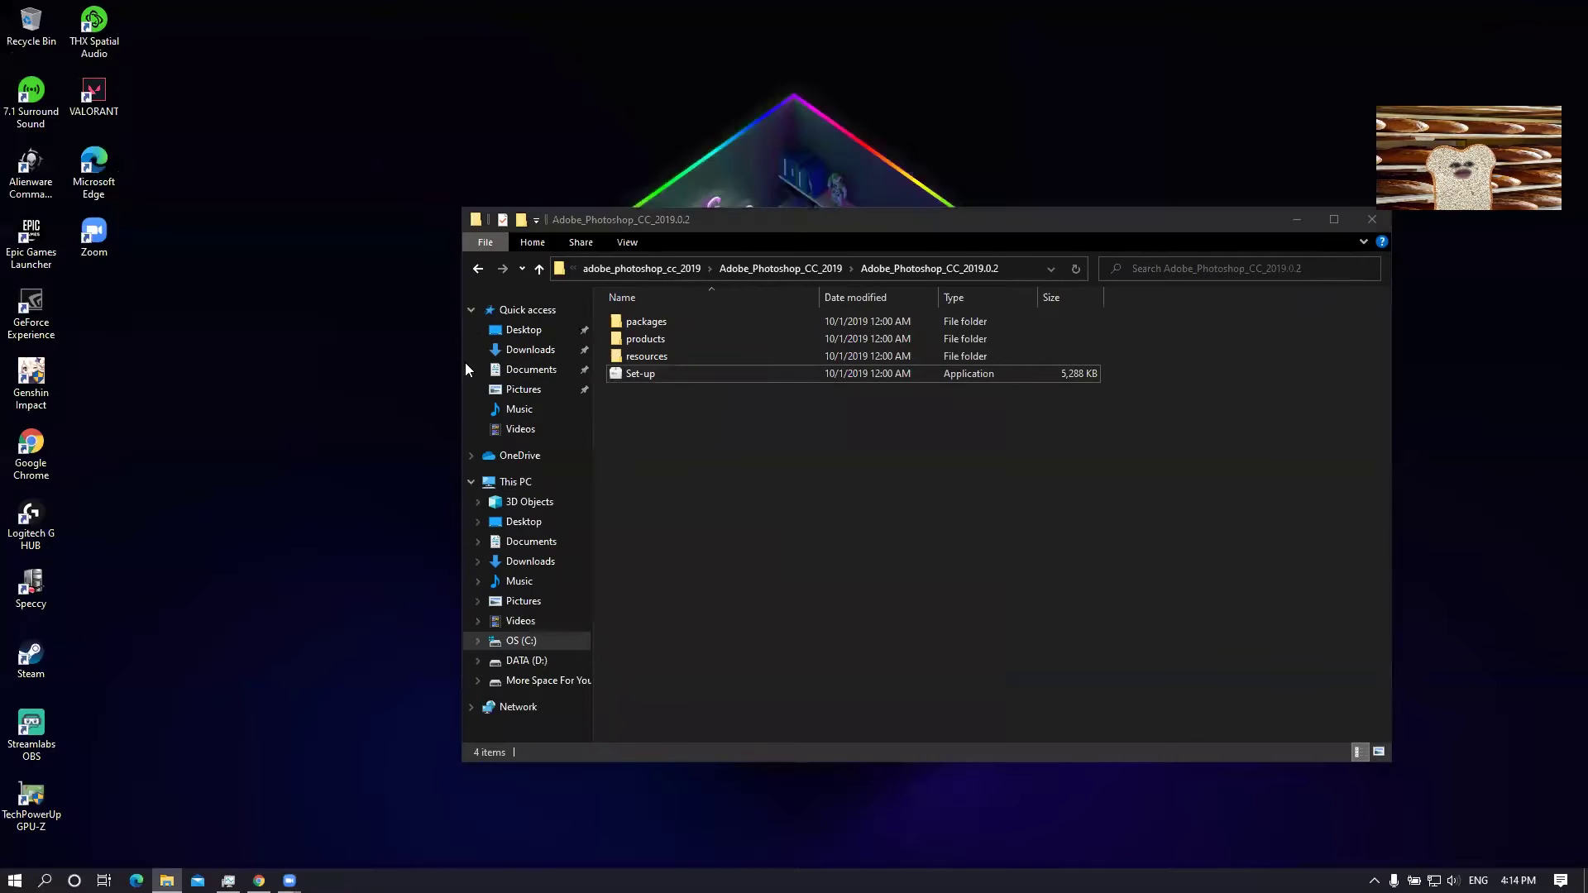
{"action": "left_click_drag", "start_coordinate": [238, 10], "coordinate": [4, 856]}
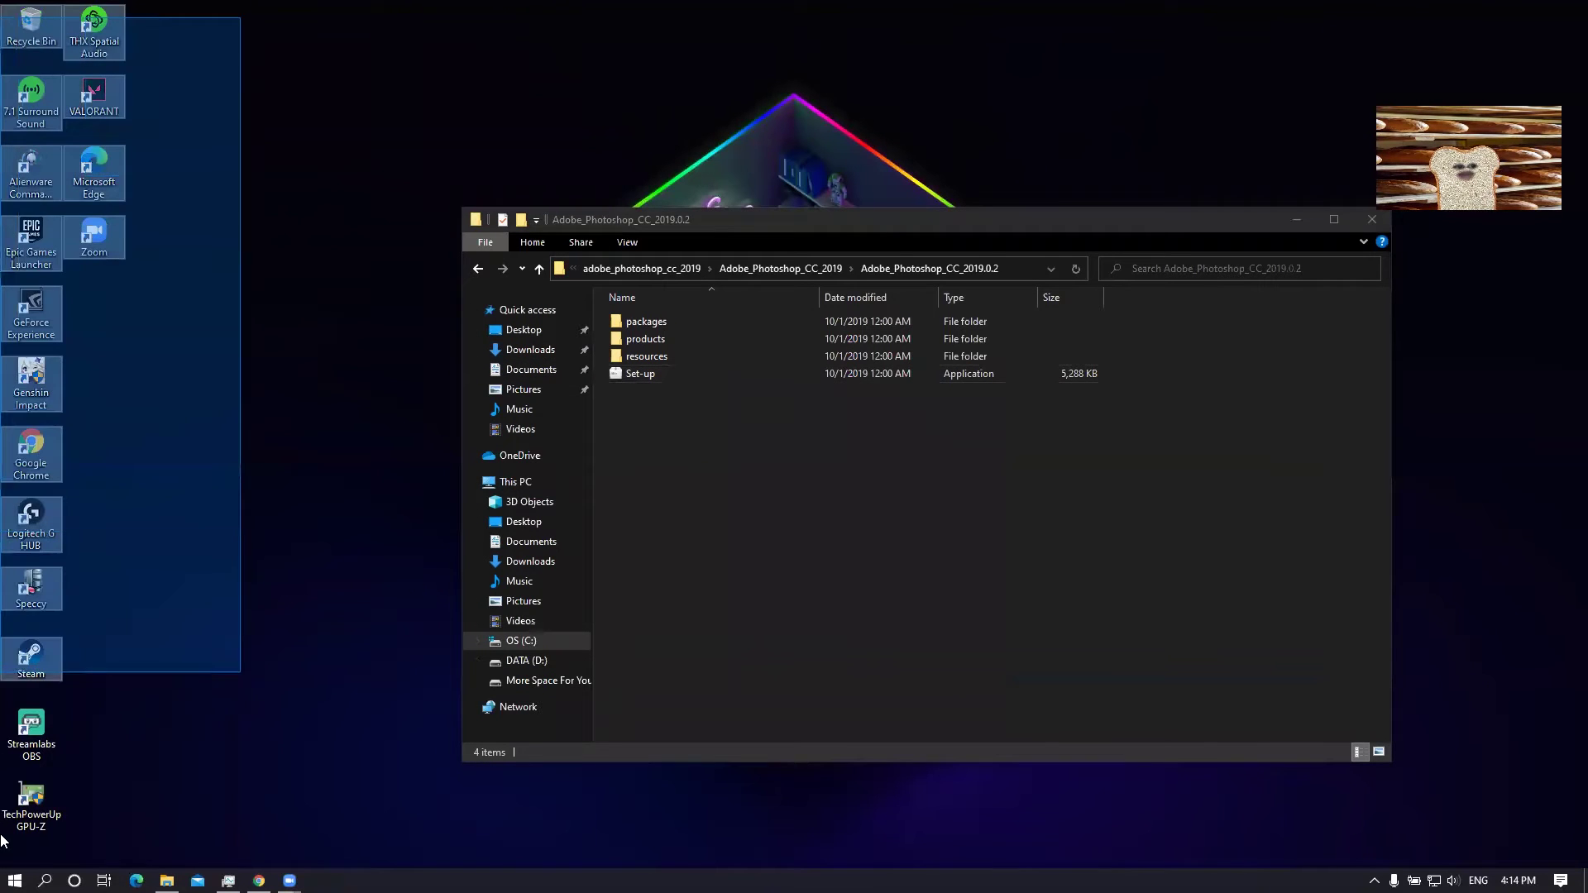
{"action": "left_click", "coordinate": [642, 506]}
Step: Navigate to This PC > OS (C:) > Program Files > Adobe > Adobe Photoshop CC 2019
{"action": "left_click", "coordinate": [533, 488]}
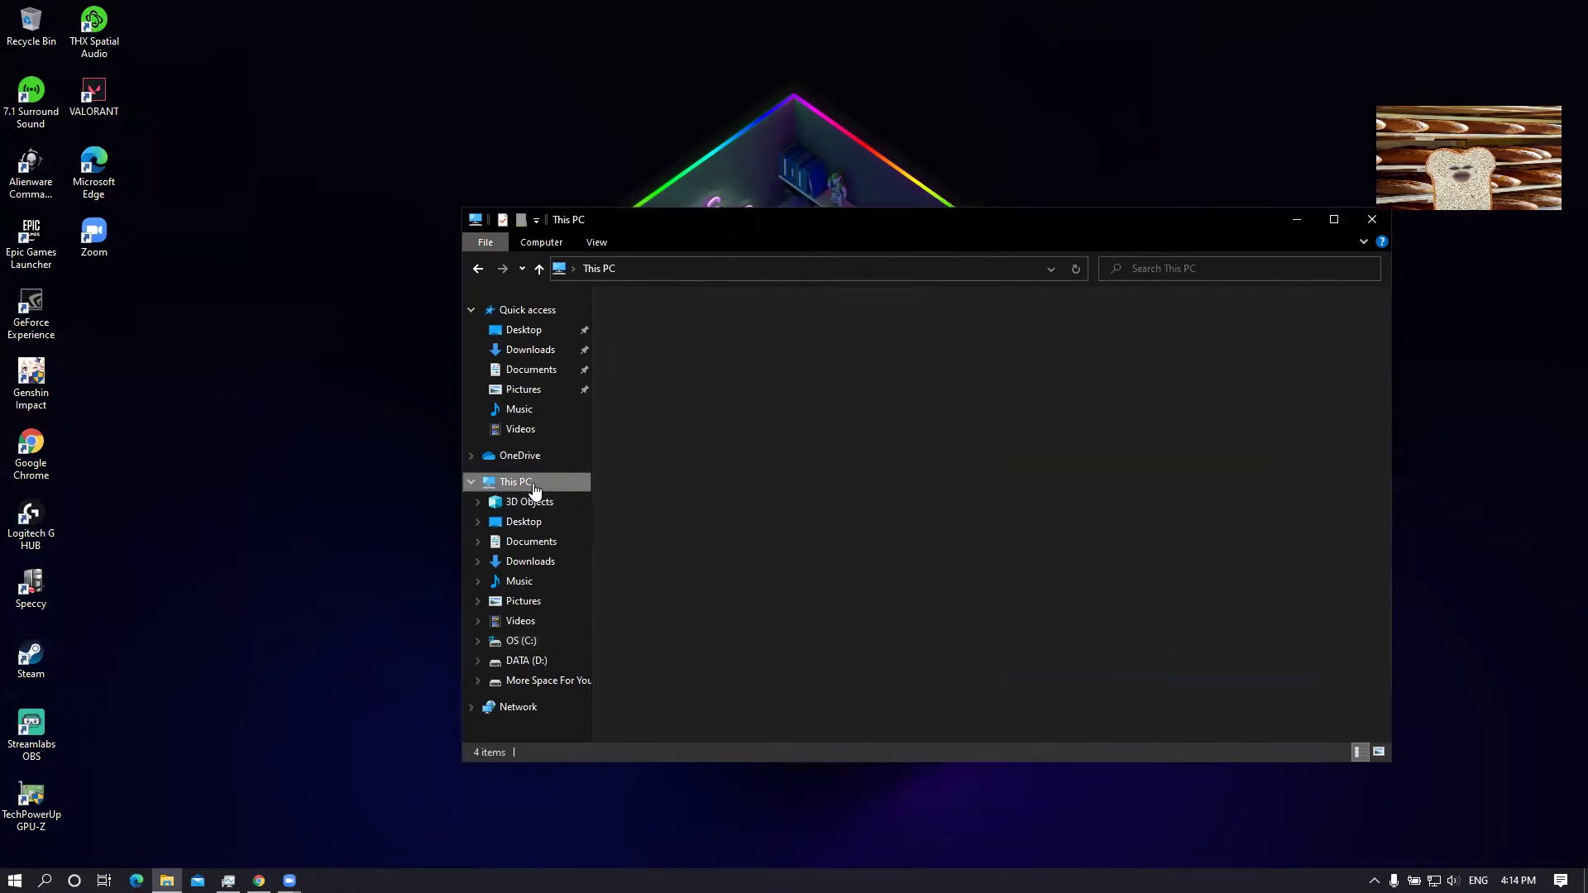
{"action": "left_click", "coordinate": [701, 496]}
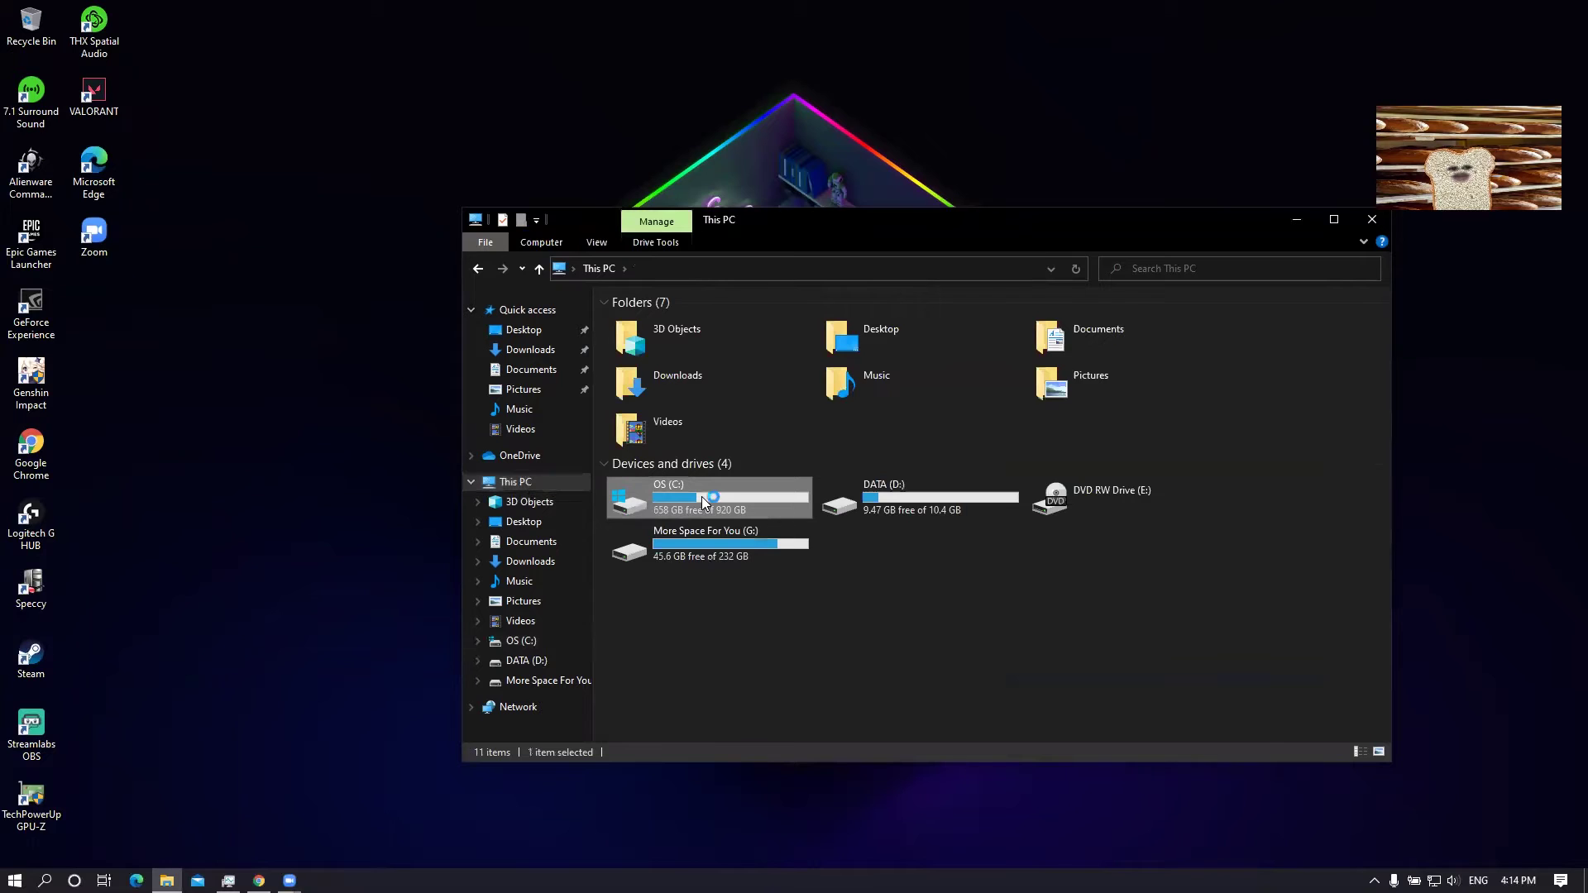
{"action": "double_click", "coordinate": [702, 496]}
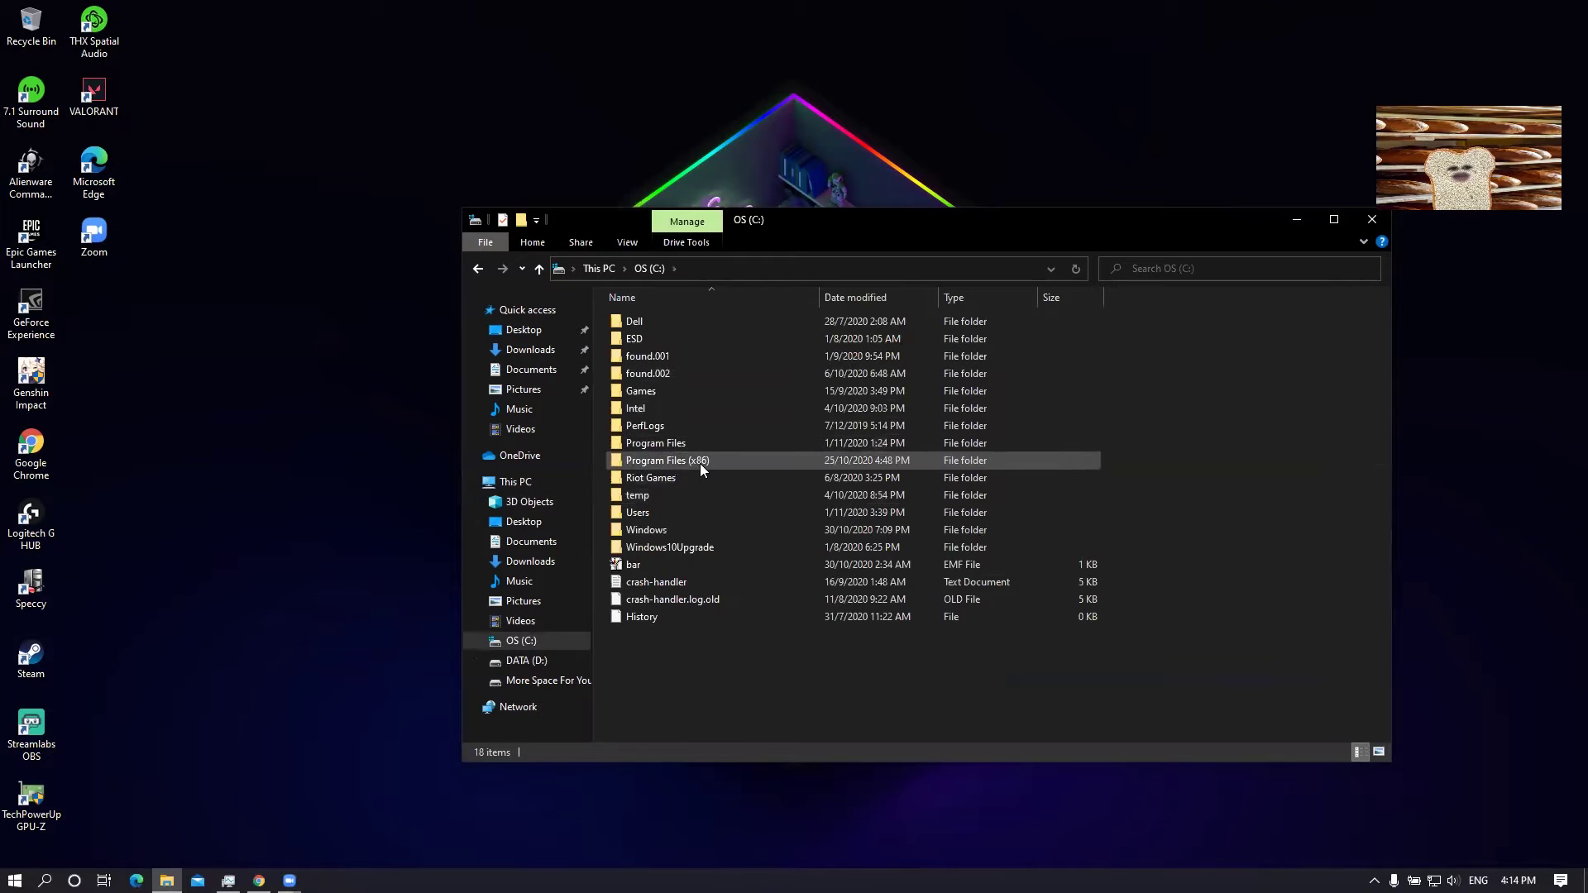
{"action": "double_click", "coordinate": [709, 445]}
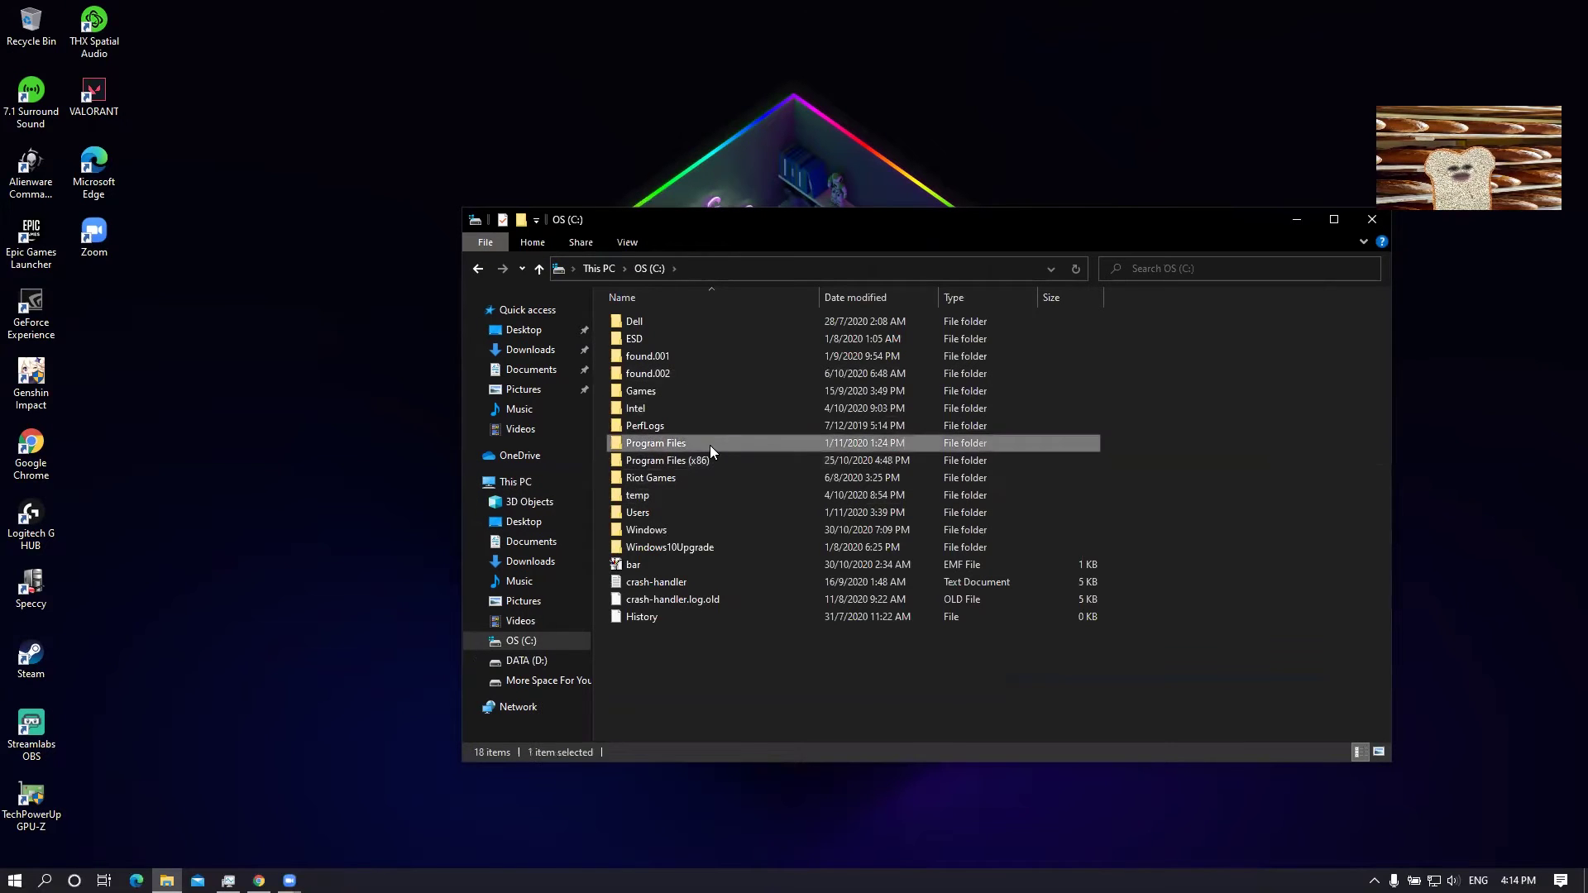
{"action": "left_click", "coordinate": [706, 321]}
{"action": "double_click", "coordinate": [707, 321]}
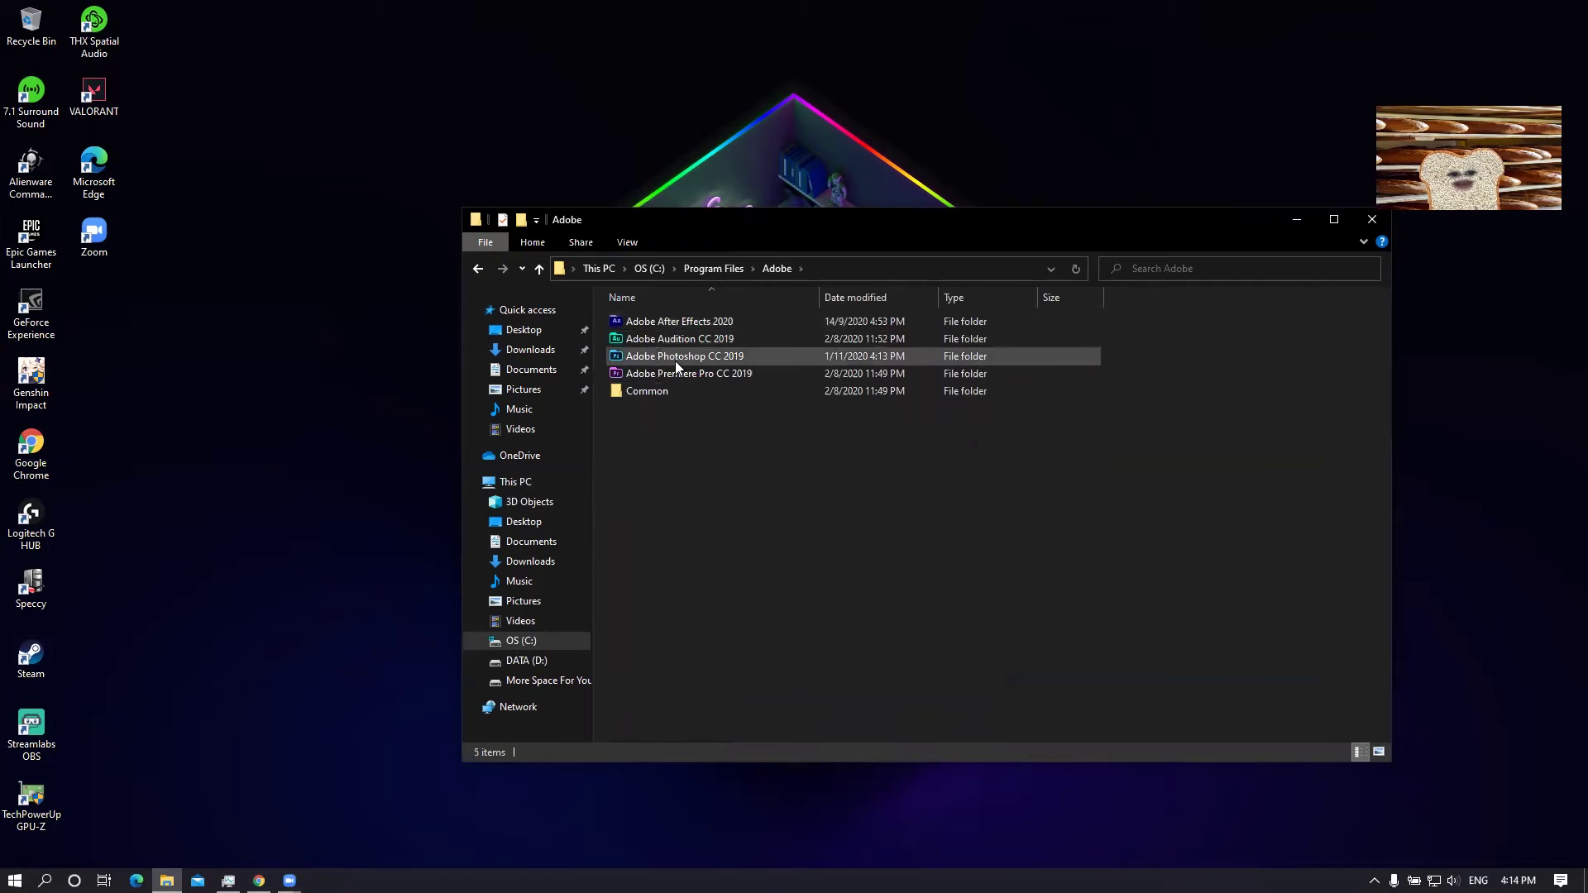
{"action": "double_click", "coordinate": [686, 356]}
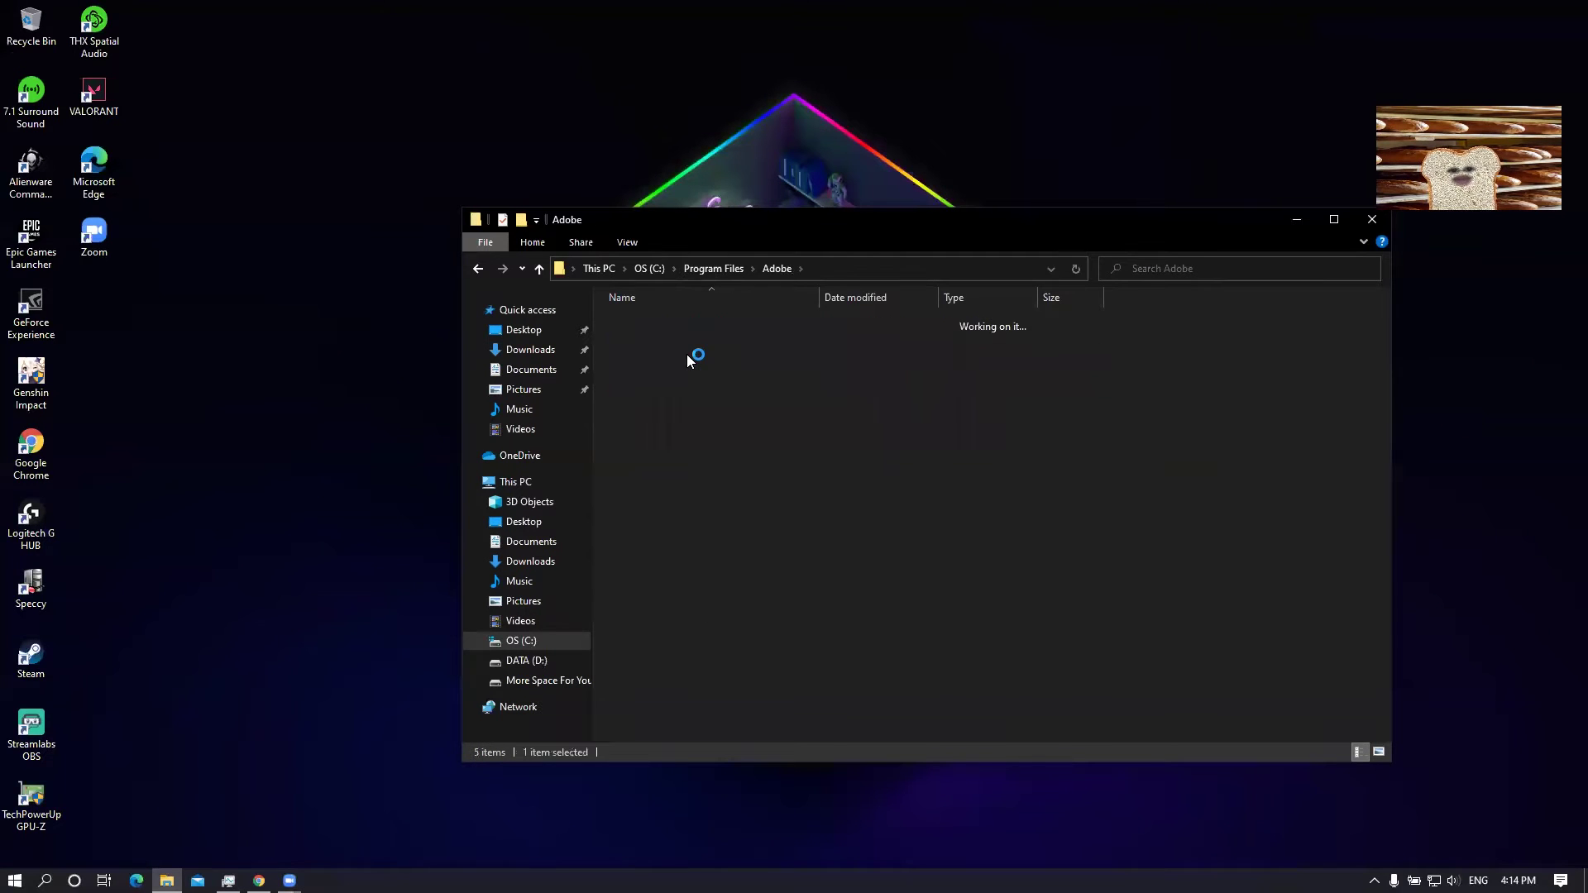
Step: Locate Photoshop.exe in the install folder and bring up its context menu
{"action": "scroll", "coordinate": [747, 443], "scroll_direction": "down", "scroll_amount": 4}
{"action": "scroll", "coordinate": [748, 443], "scroll_direction": "down", "scroll_amount": 5}
{"action": "scroll", "coordinate": [748, 443], "scroll_direction": "down", "scroll_amount": 4}
{"action": "scroll", "coordinate": [748, 444], "scroll_direction": "down", "scroll_amount": 4}
{"action": "scroll", "coordinate": [747, 437], "scroll_direction": "down", "scroll_amount": 8}
{"action": "scroll", "coordinate": [748, 436], "scroll_direction": "up", "scroll_amount": 3}
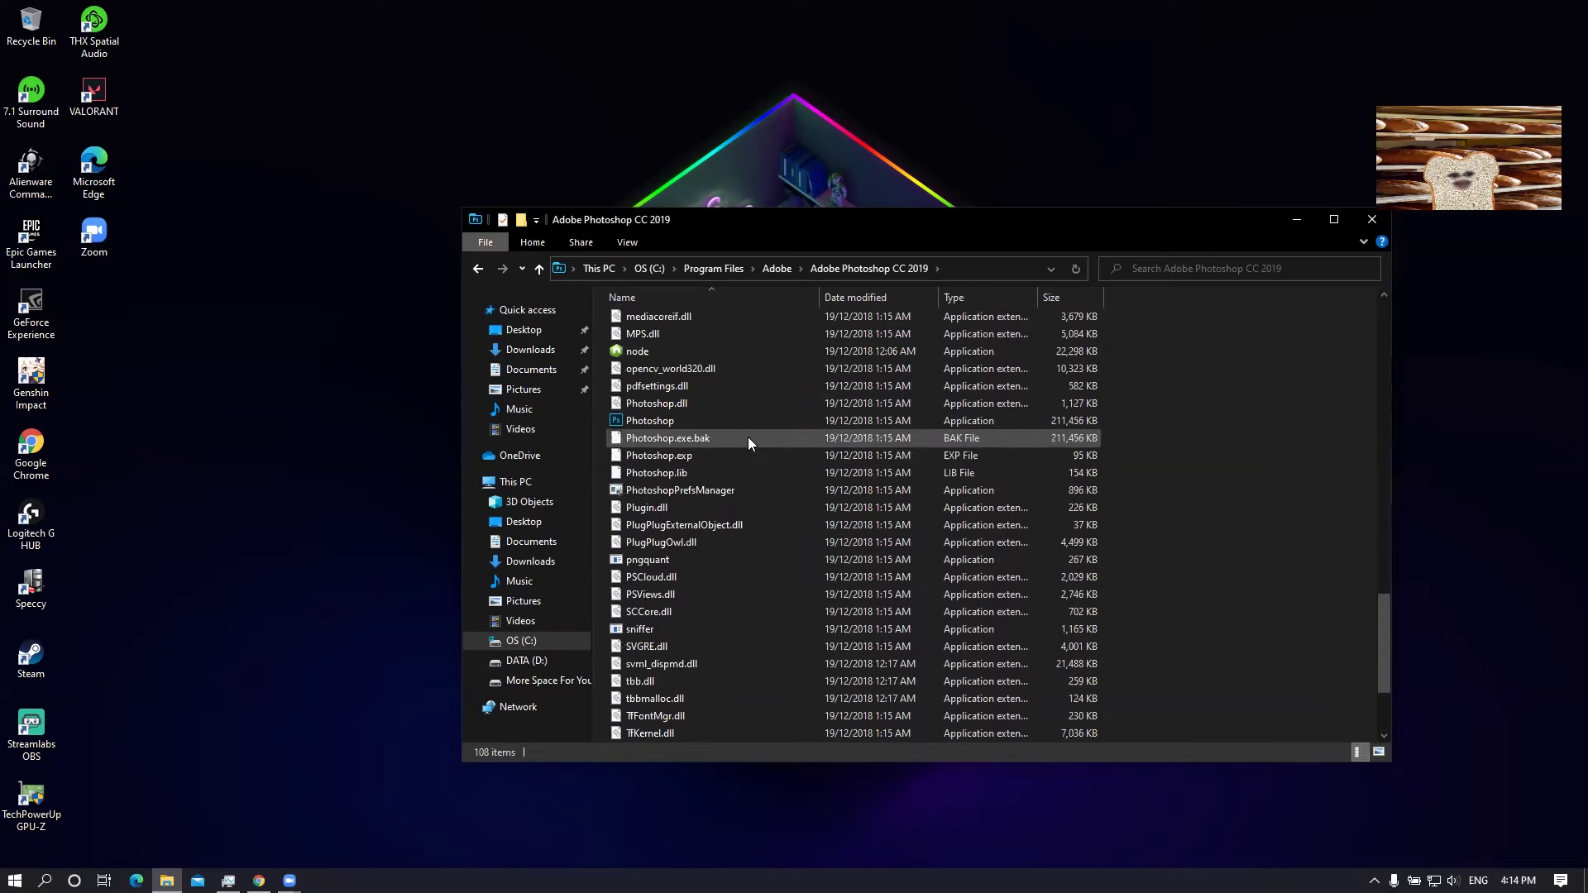
{"action": "left_click", "coordinate": [713, 419]}
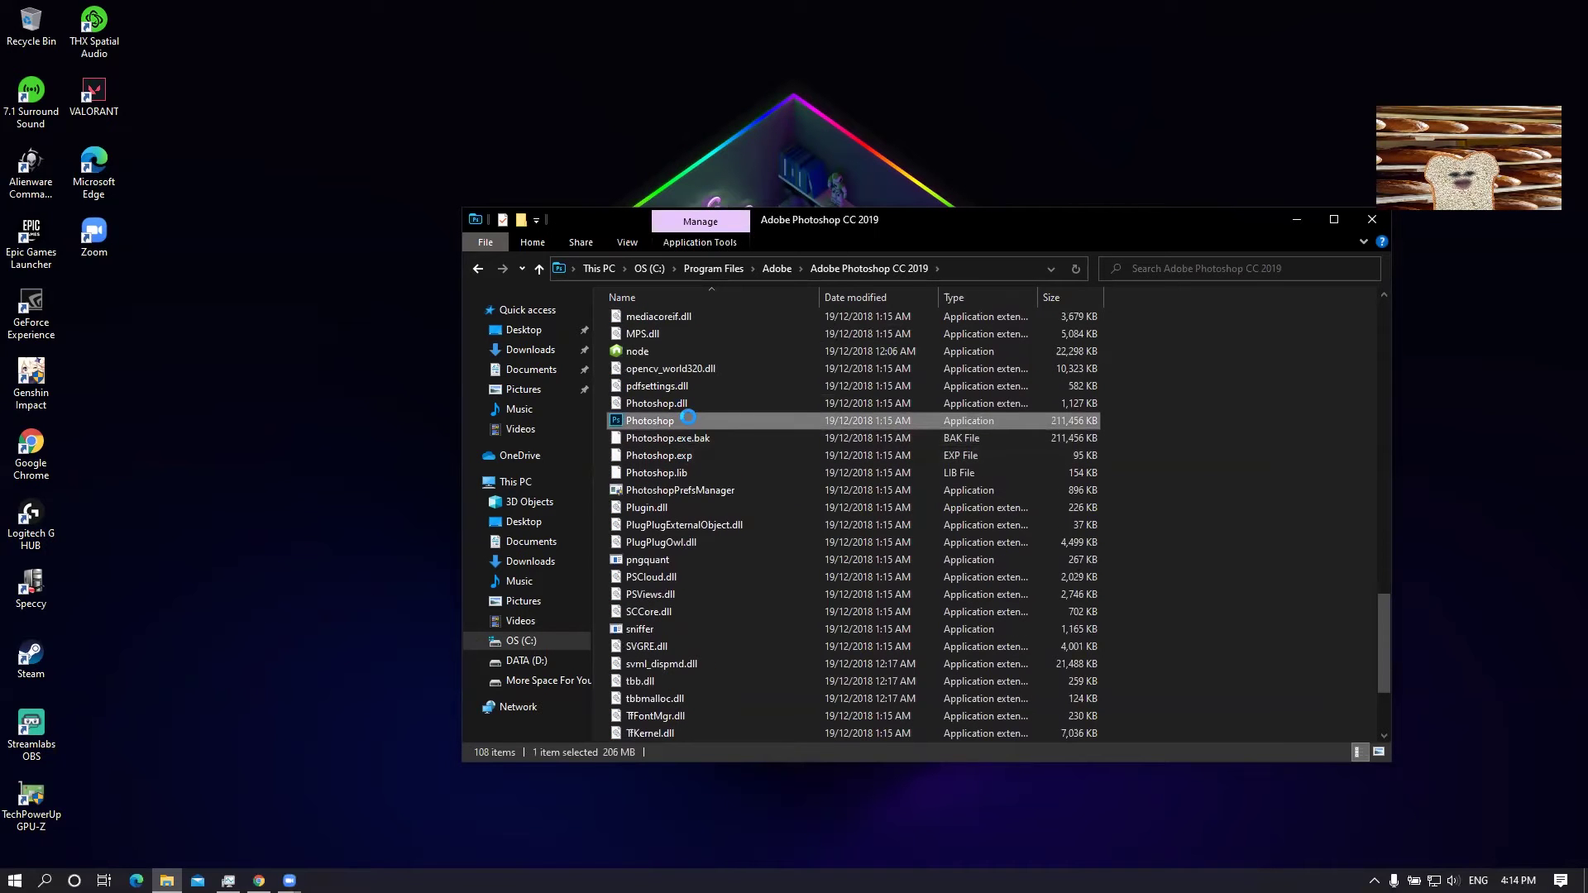
{"action": "right_click", "coordinate": [688, 418]}
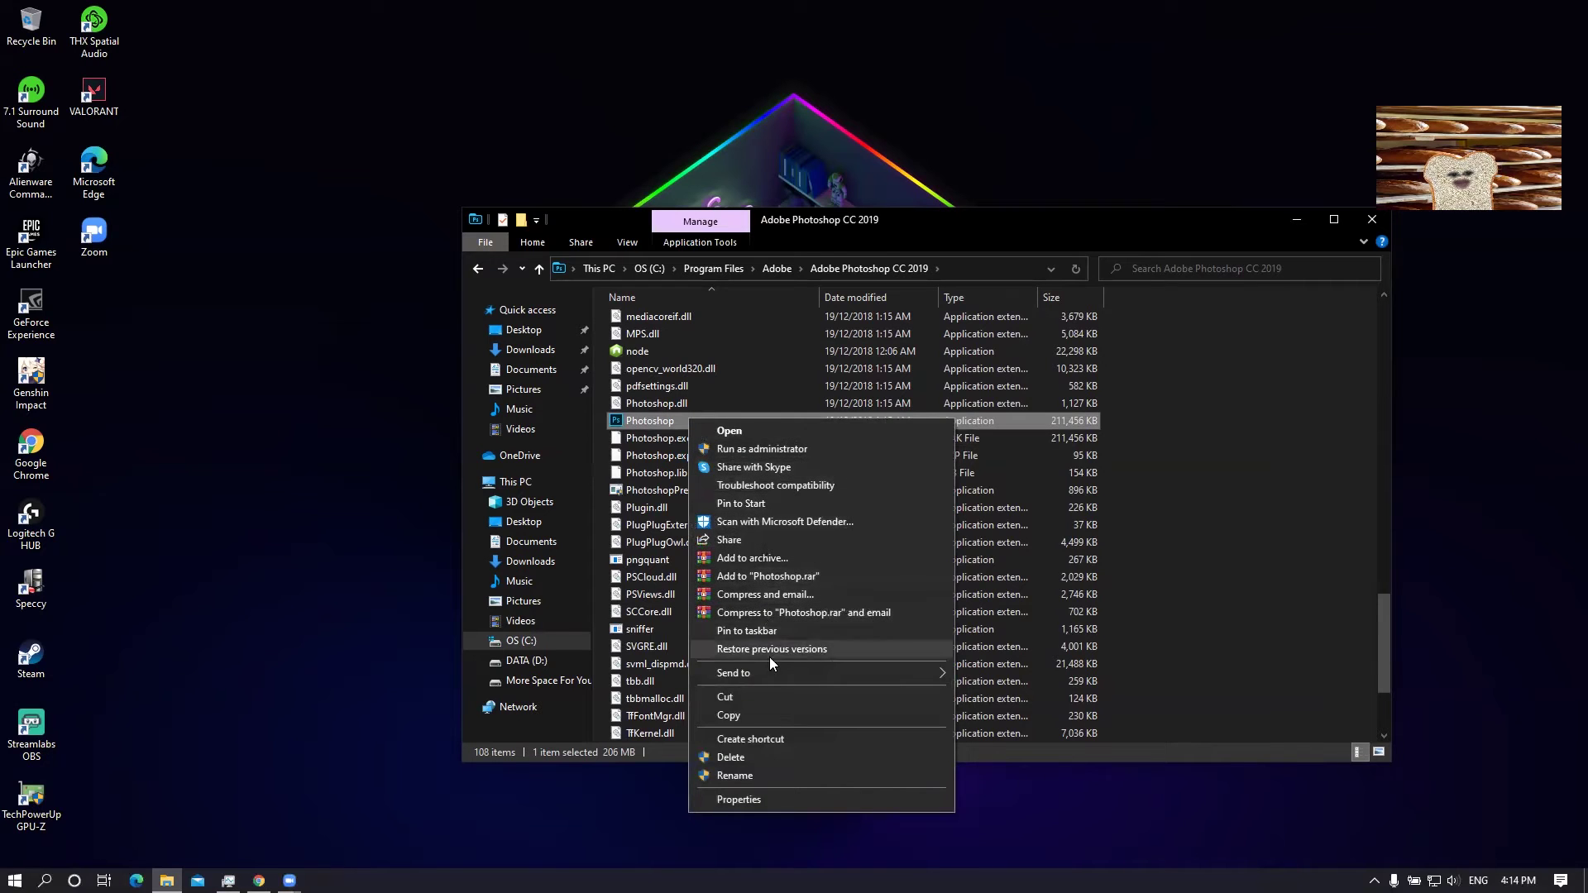
Step: Create a desktop shortcut for Photoshop.exe, close Explorer, and launch Photoshop from it
{"action": "left_click", "coordinate": [781, 738]}
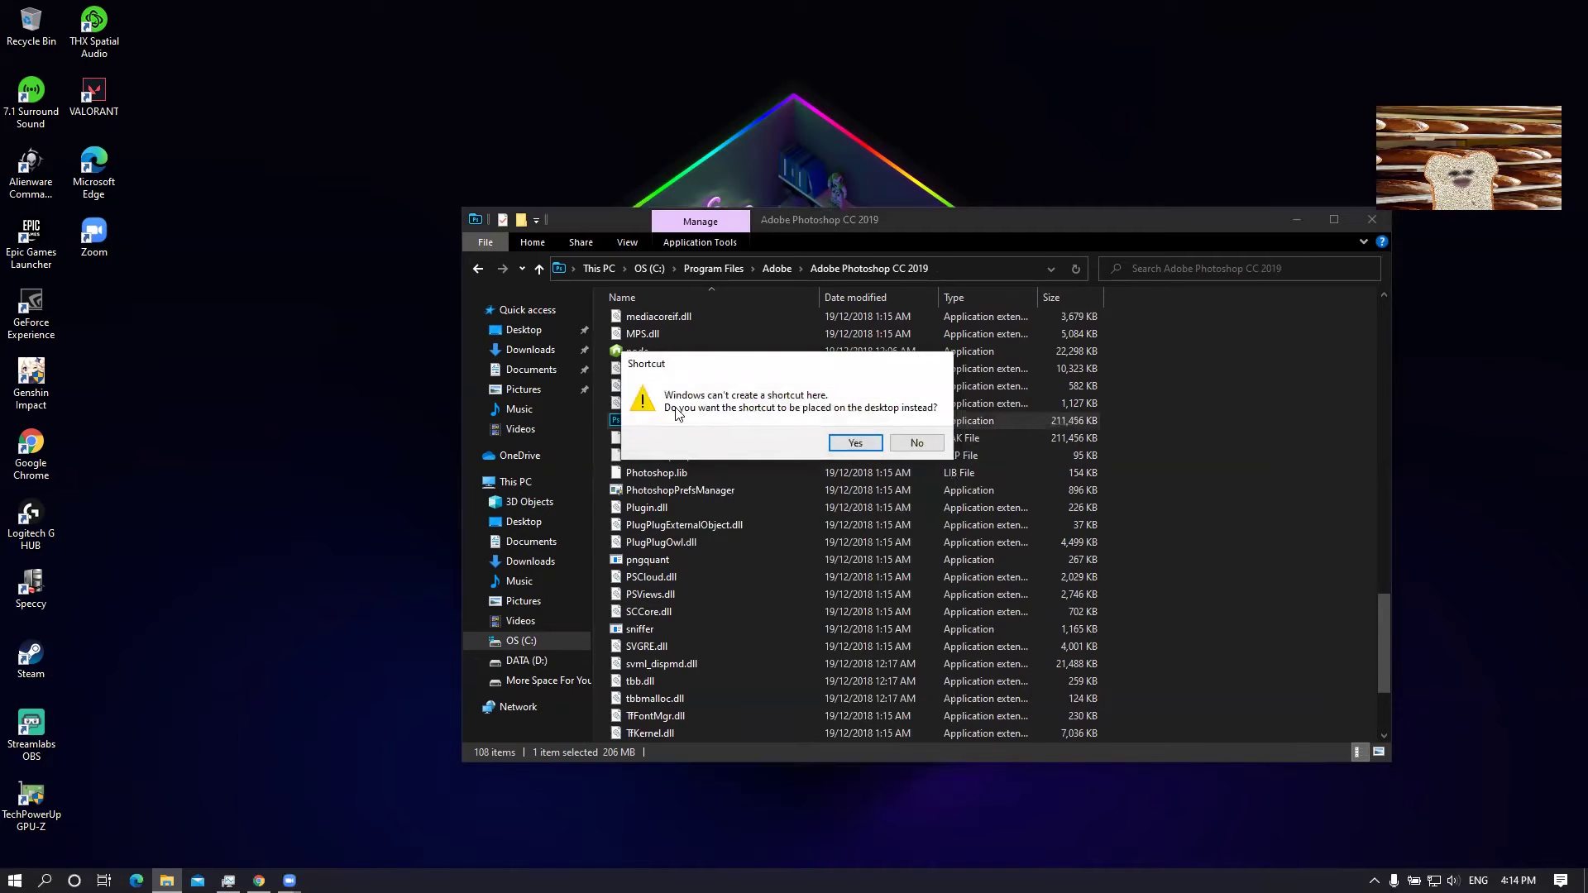
{"action": "left_click", "coordinate": [851, 443]}
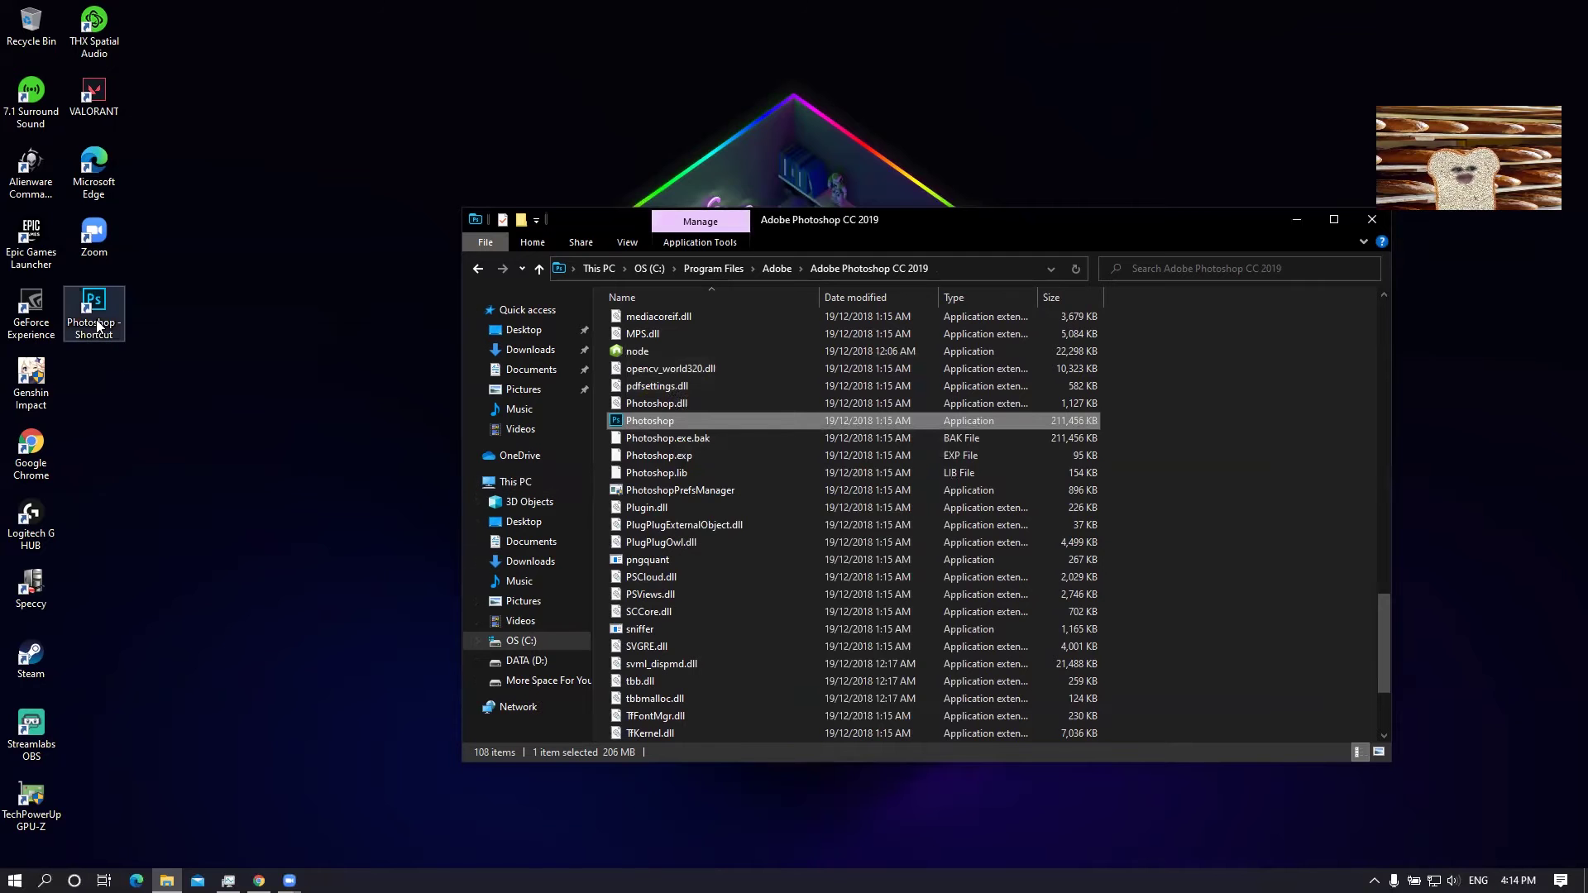
{"action": "left_click", "coordinate": [1371, 219]}
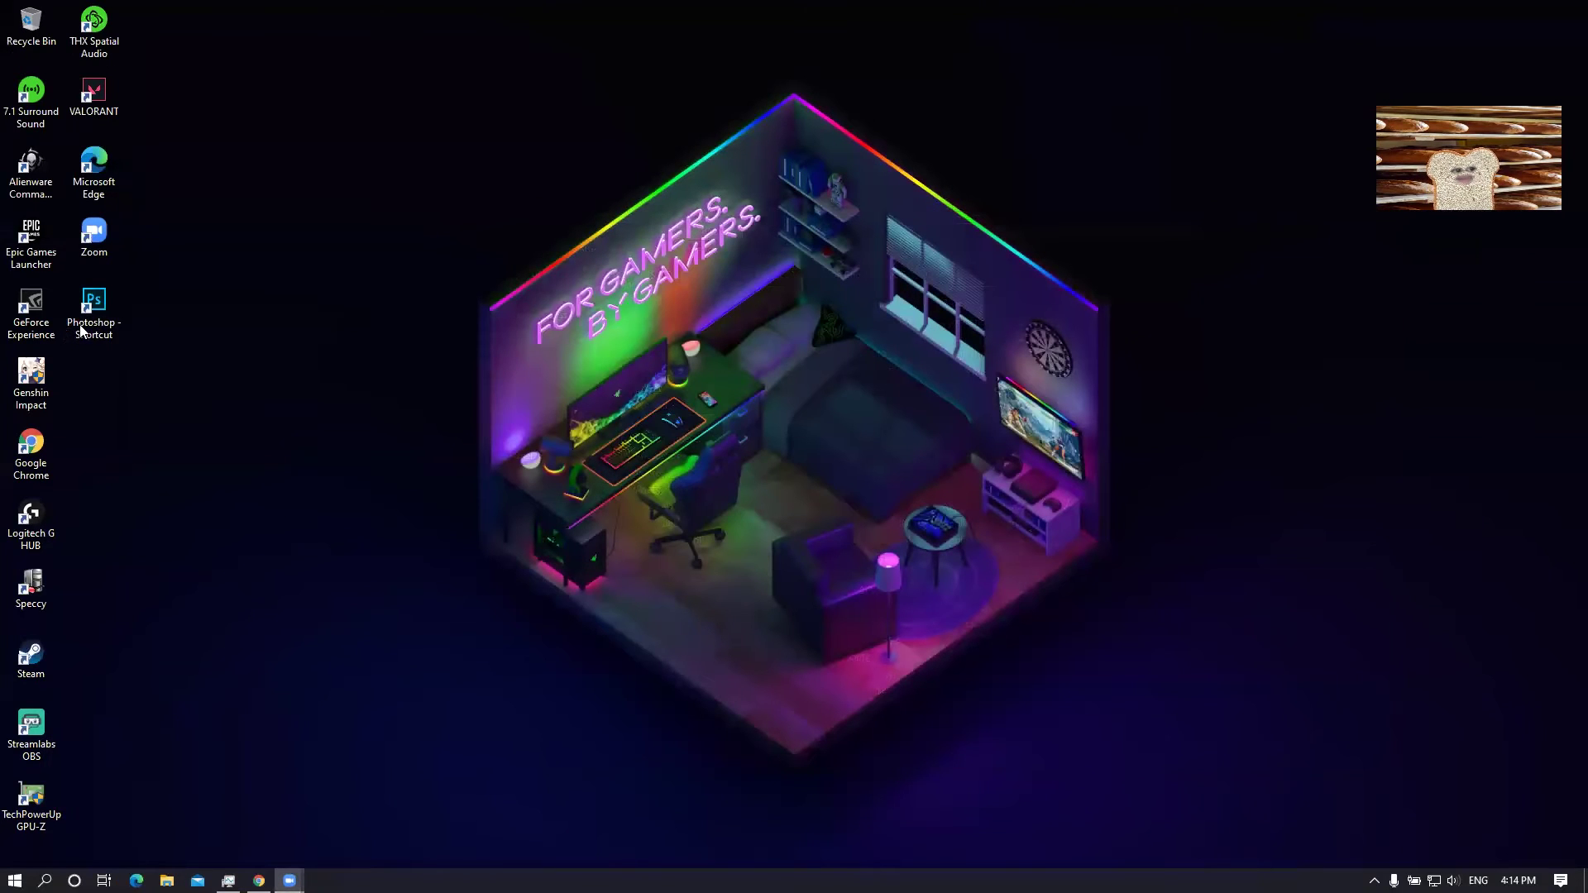
{"action": "left_click", "coordinate": [93, 304]}
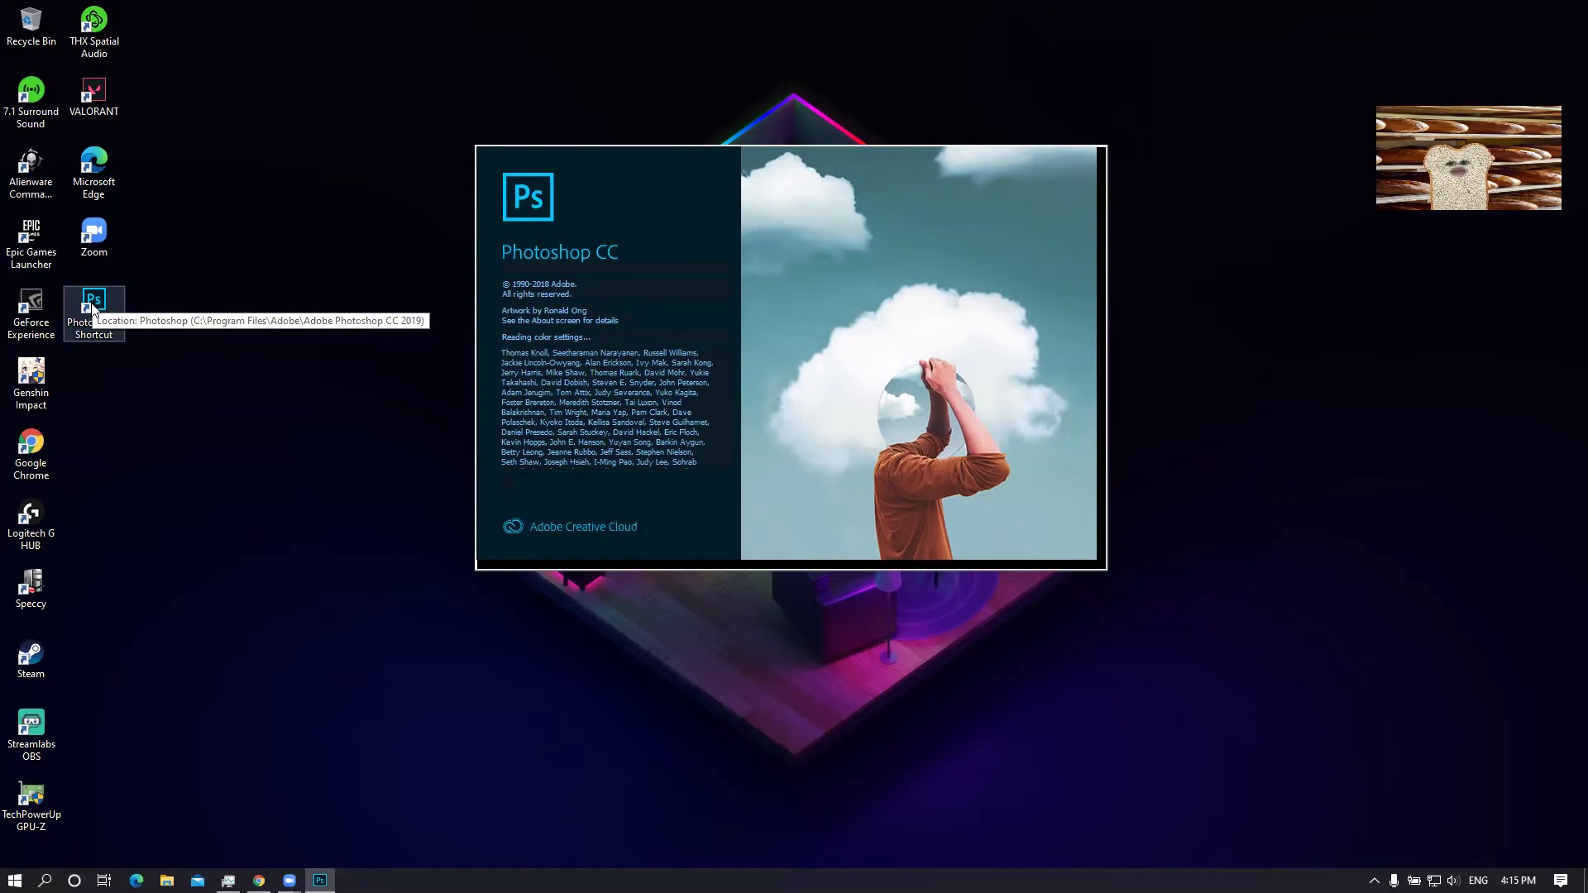
Step: Dismiss the undo notice, browse the Photo new-document presets, and close without creating a file
{"action": "left_click", "coordinate": [1375, 880]}
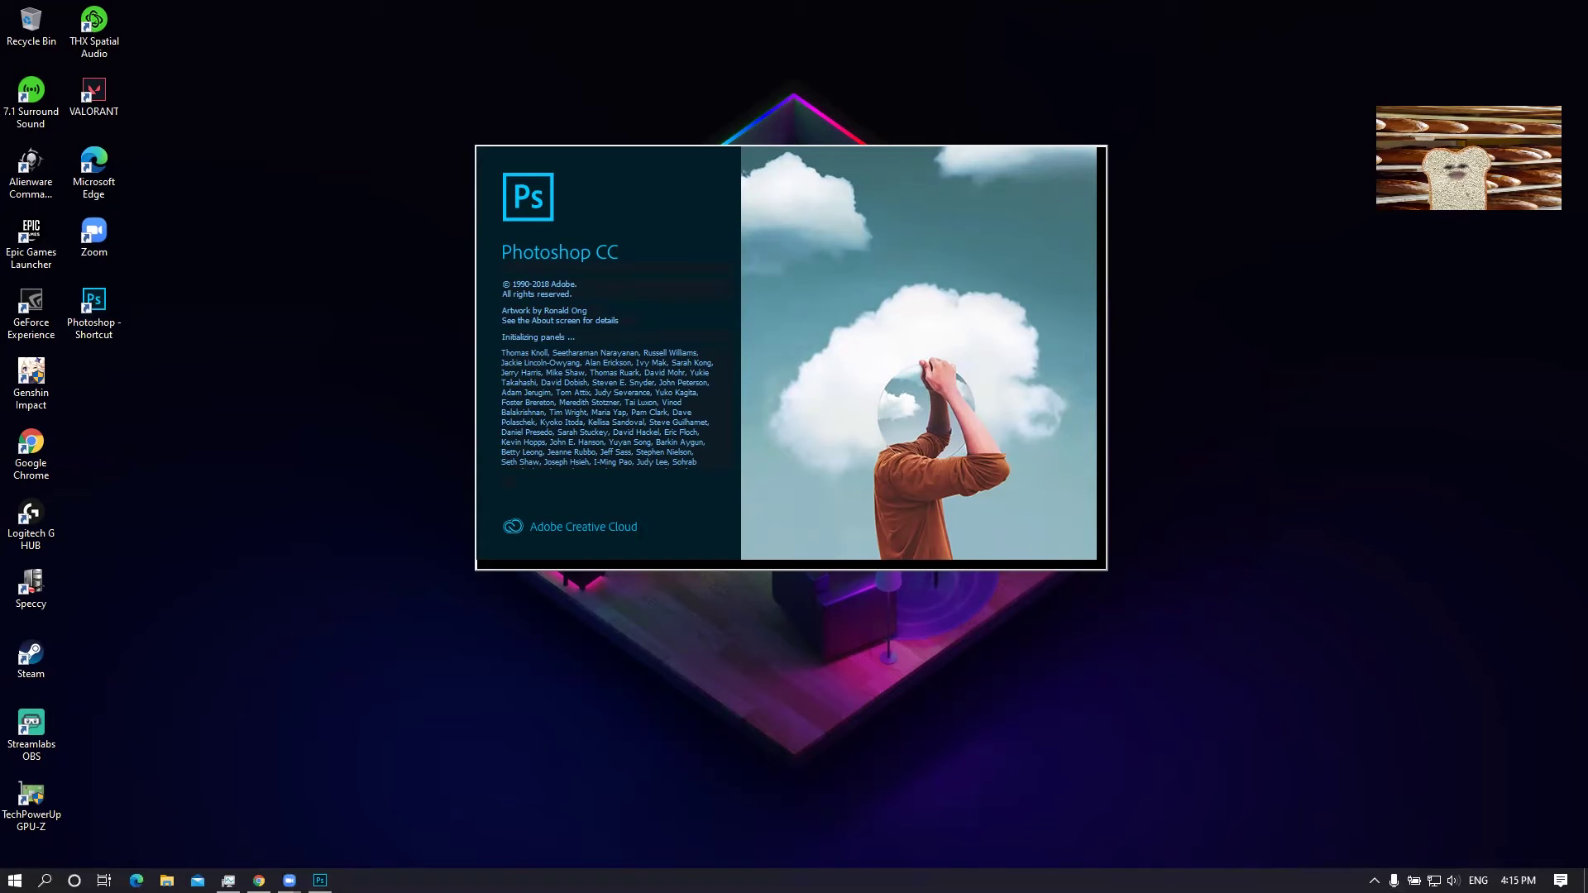
{"action": "left_click", "coordinate": [1374, 880]}
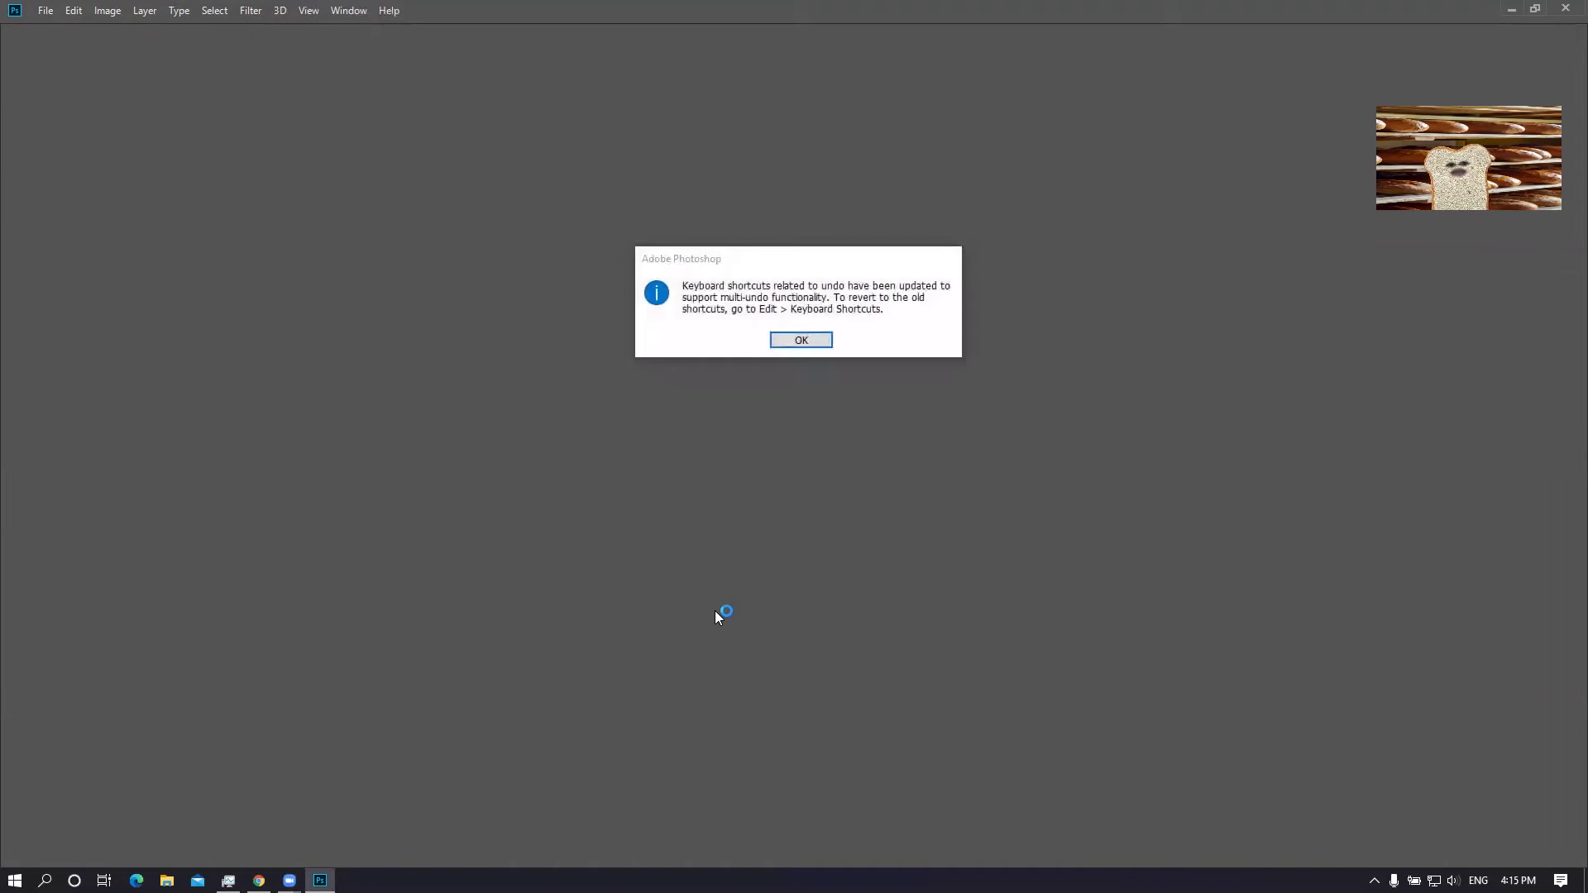
{"action": "left_click", "coordinate": [788, 340]}
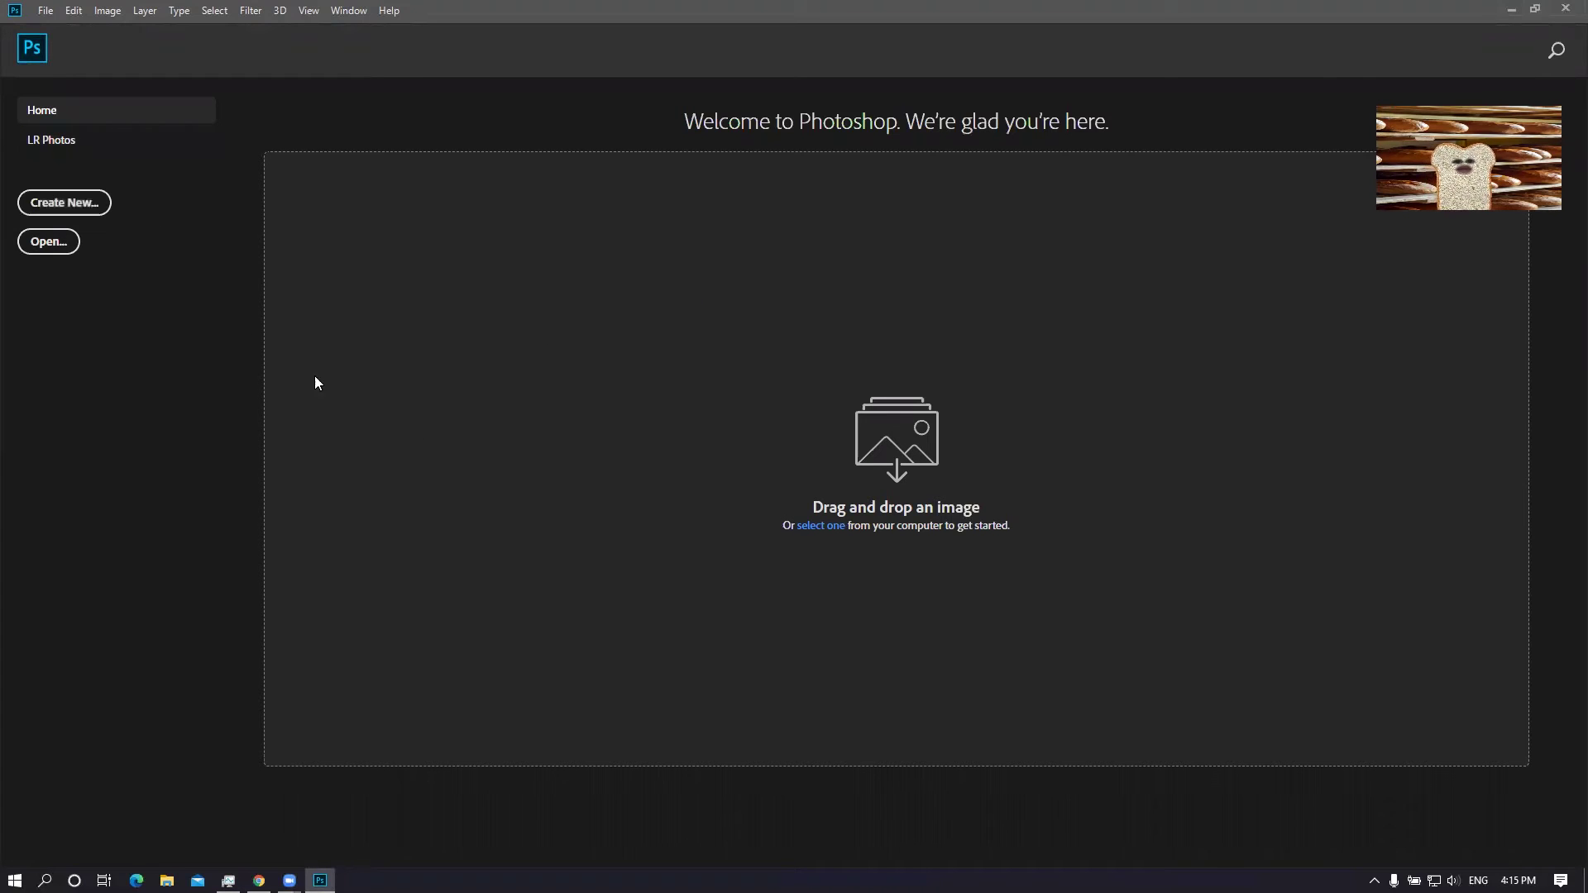
{"action": "left_click", "coordinate": [65, 209]}
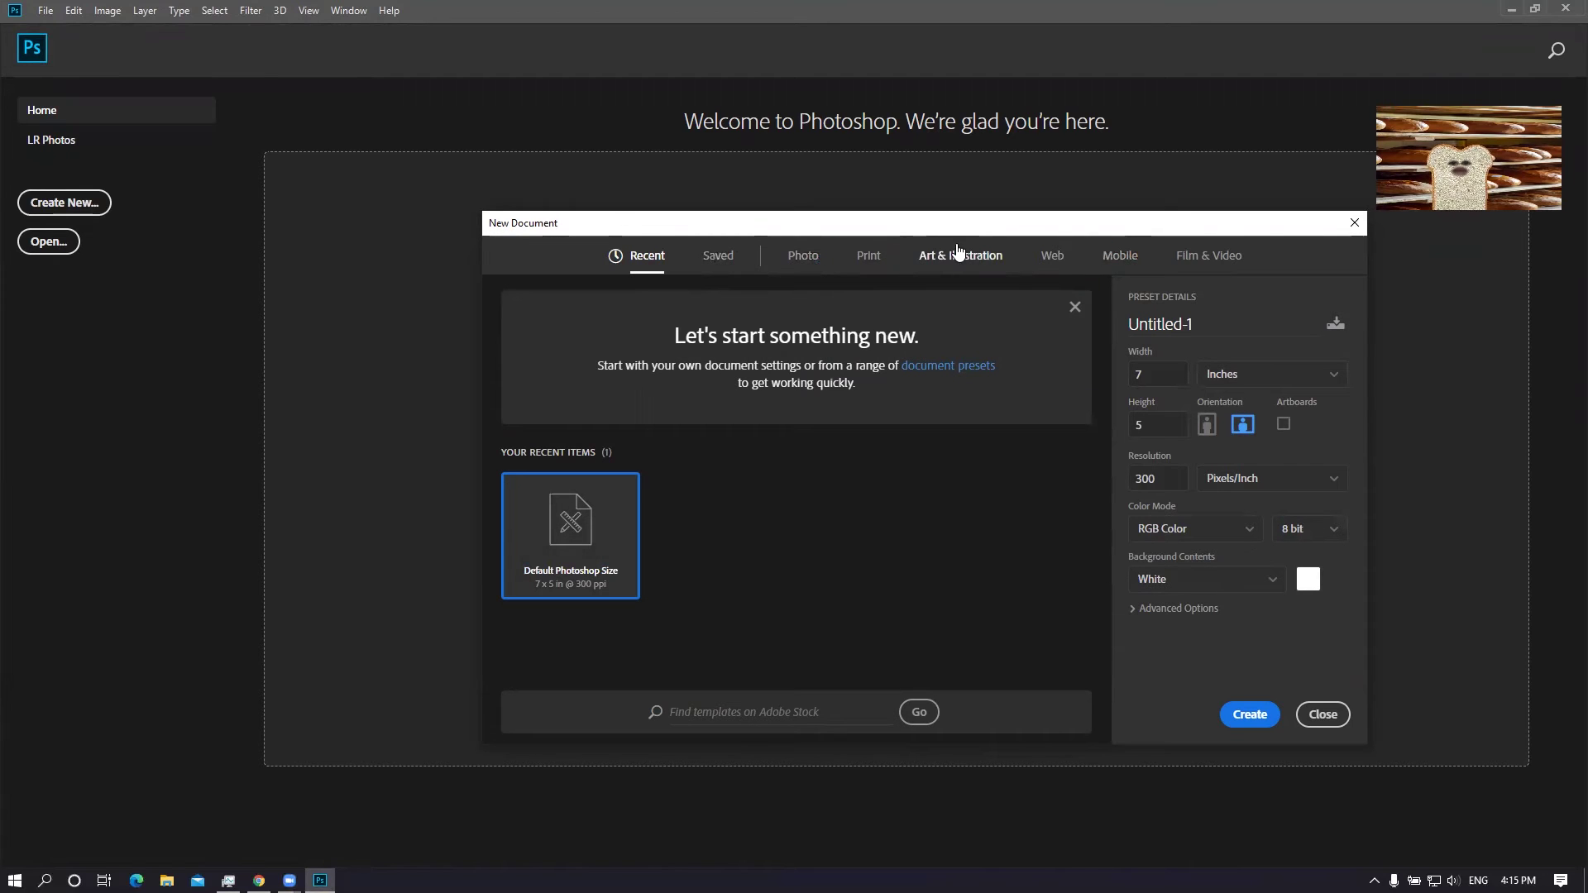
{"action": "left_click", "coordinate": [806, 258]}
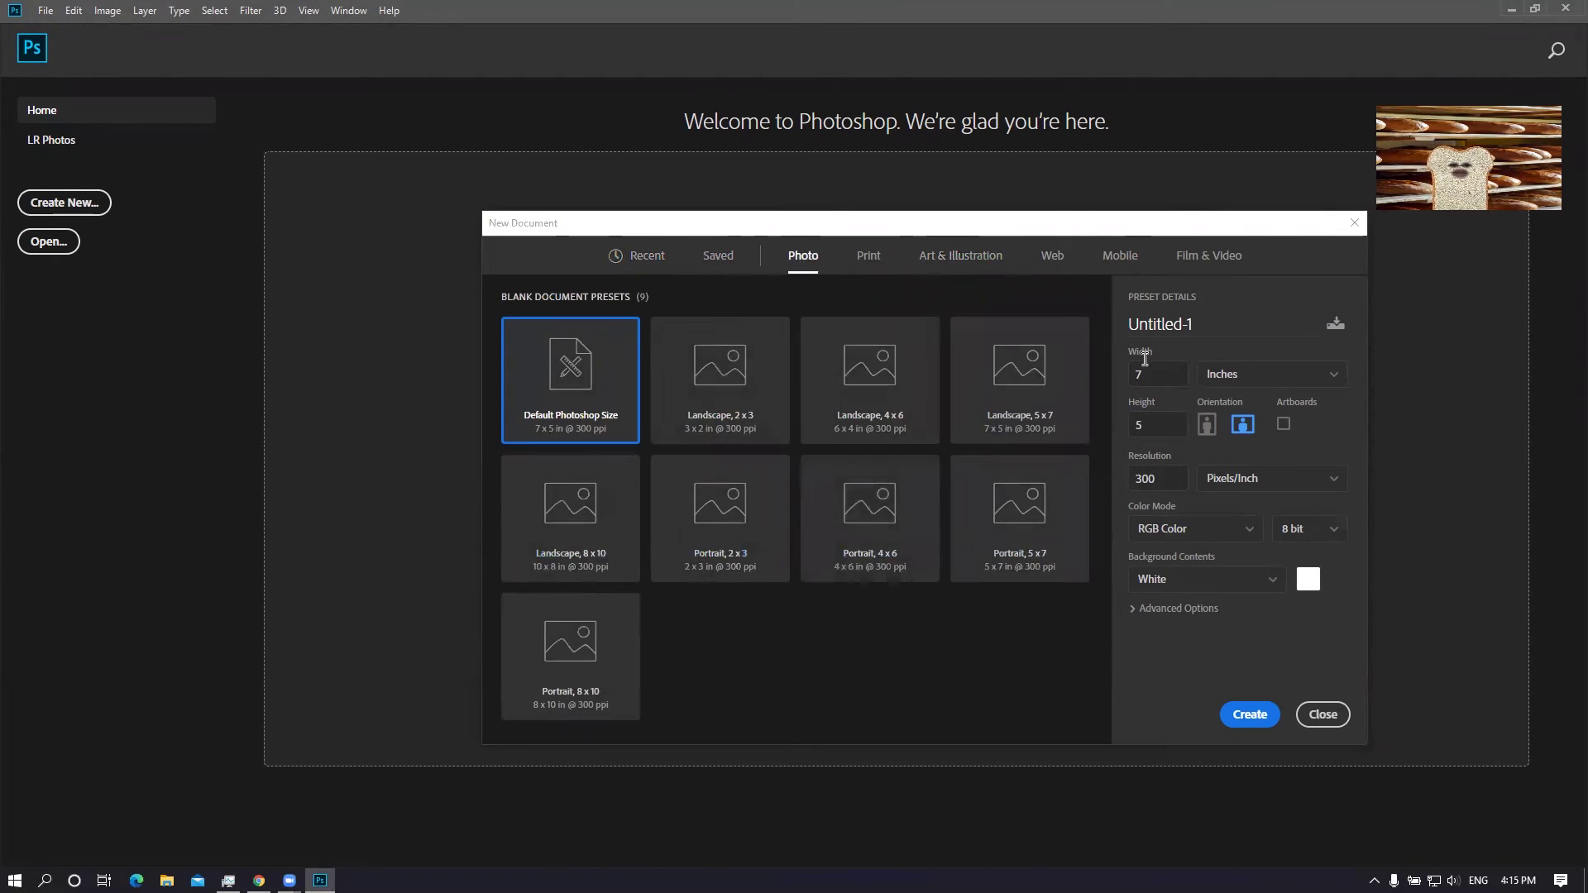
{"action": "left_click", "coordinate": [1322, 714]}
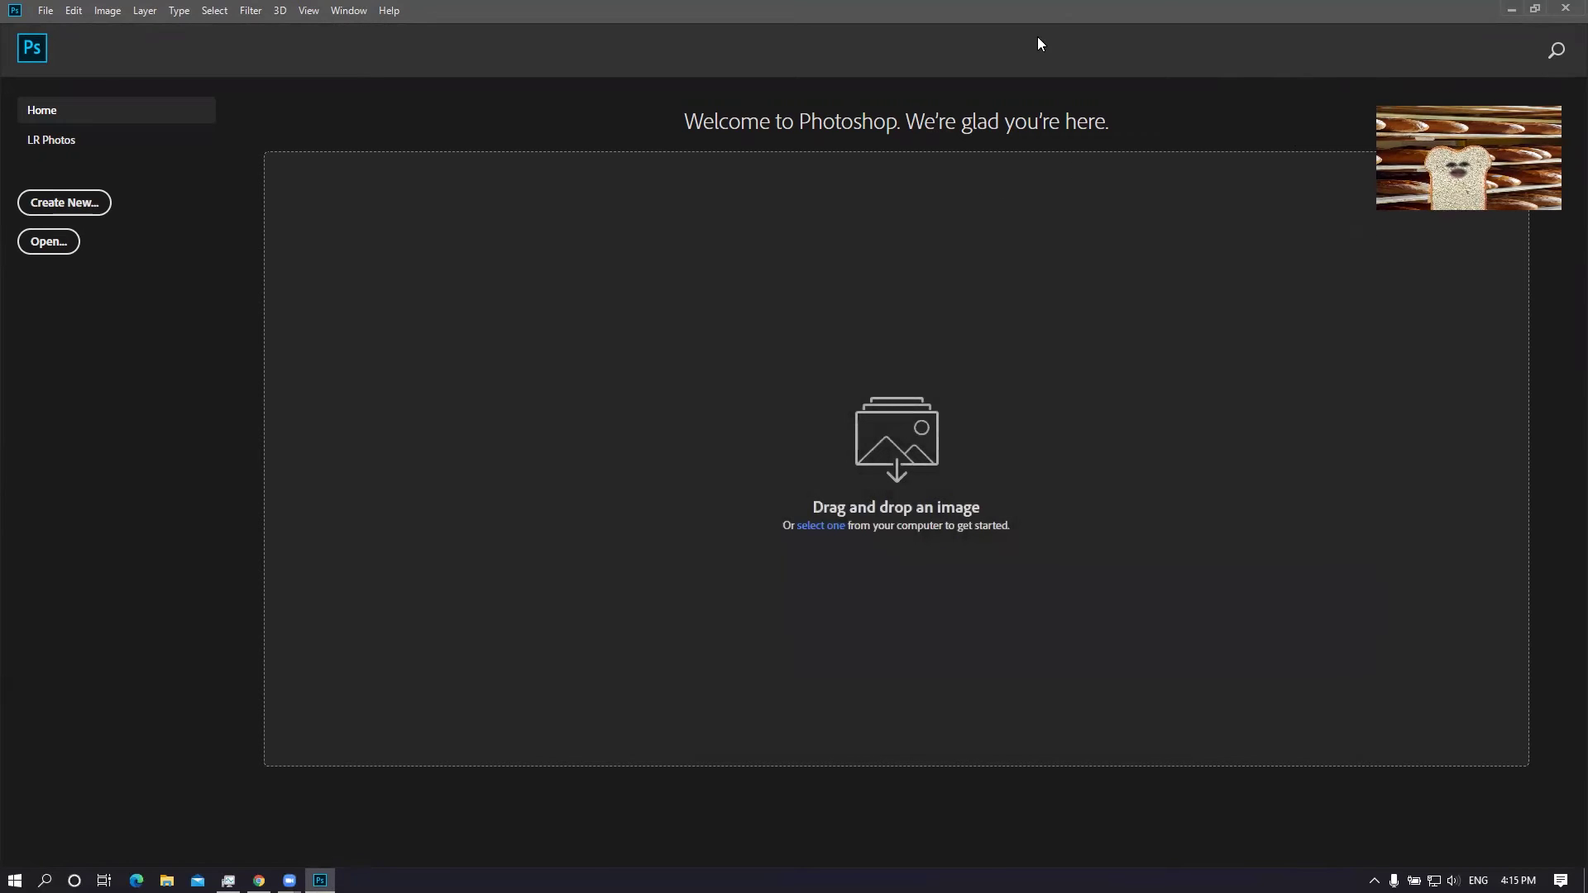
Step: Quit Photoshop and refresh the desktop icons
{"action": "left_click", "coordinate": [1562, 10]}
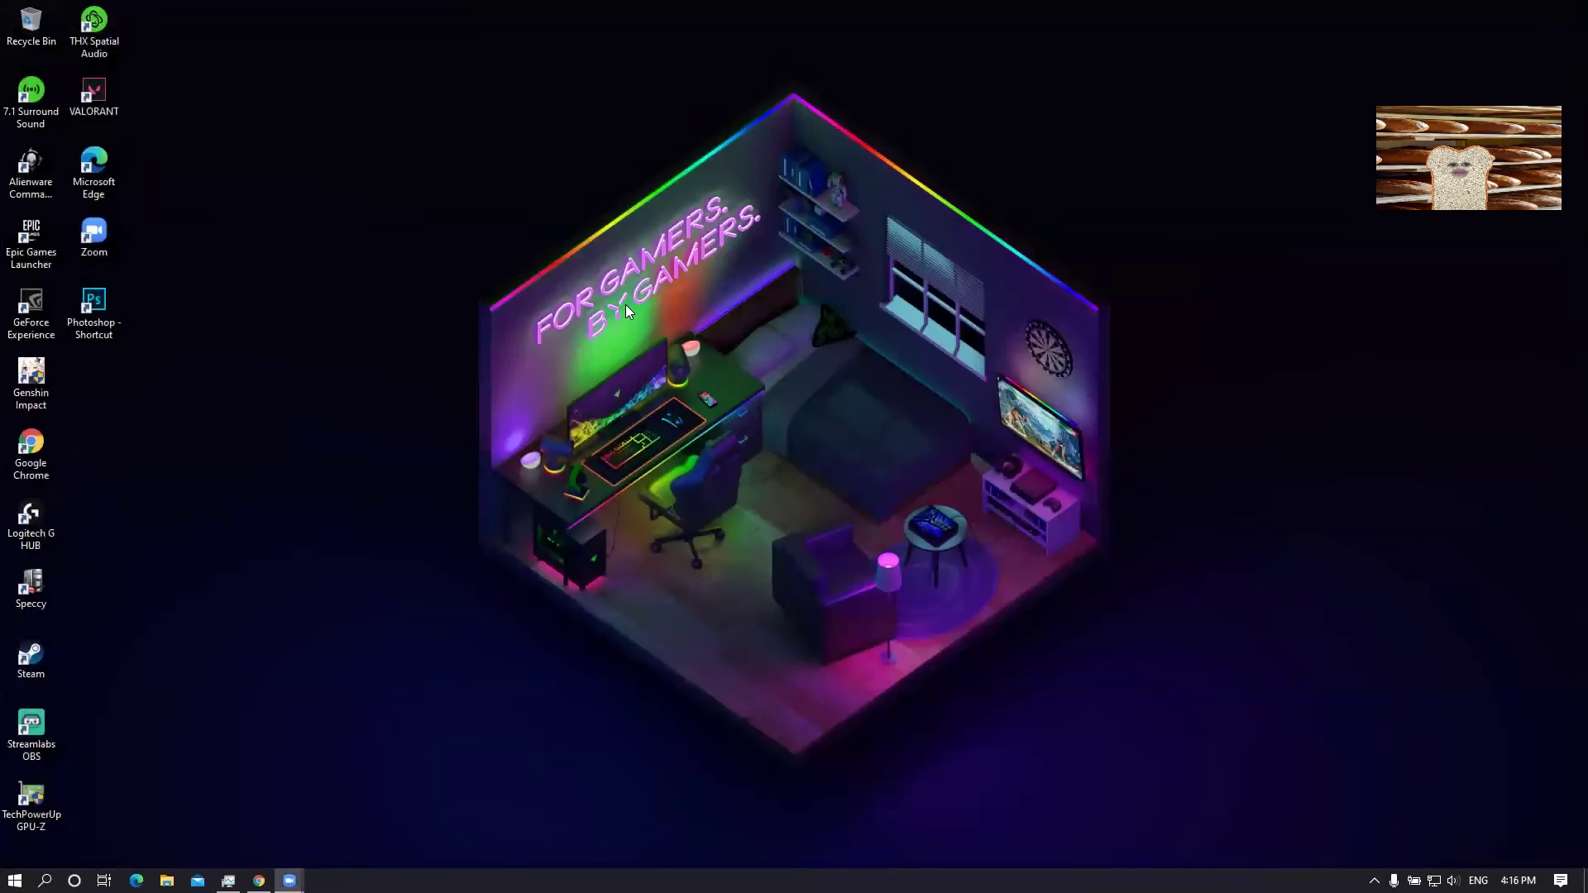
{"action": "right_click", "coordinate": [431, 284]}
{"action": "left_click", "coordinate": [451, 326]}
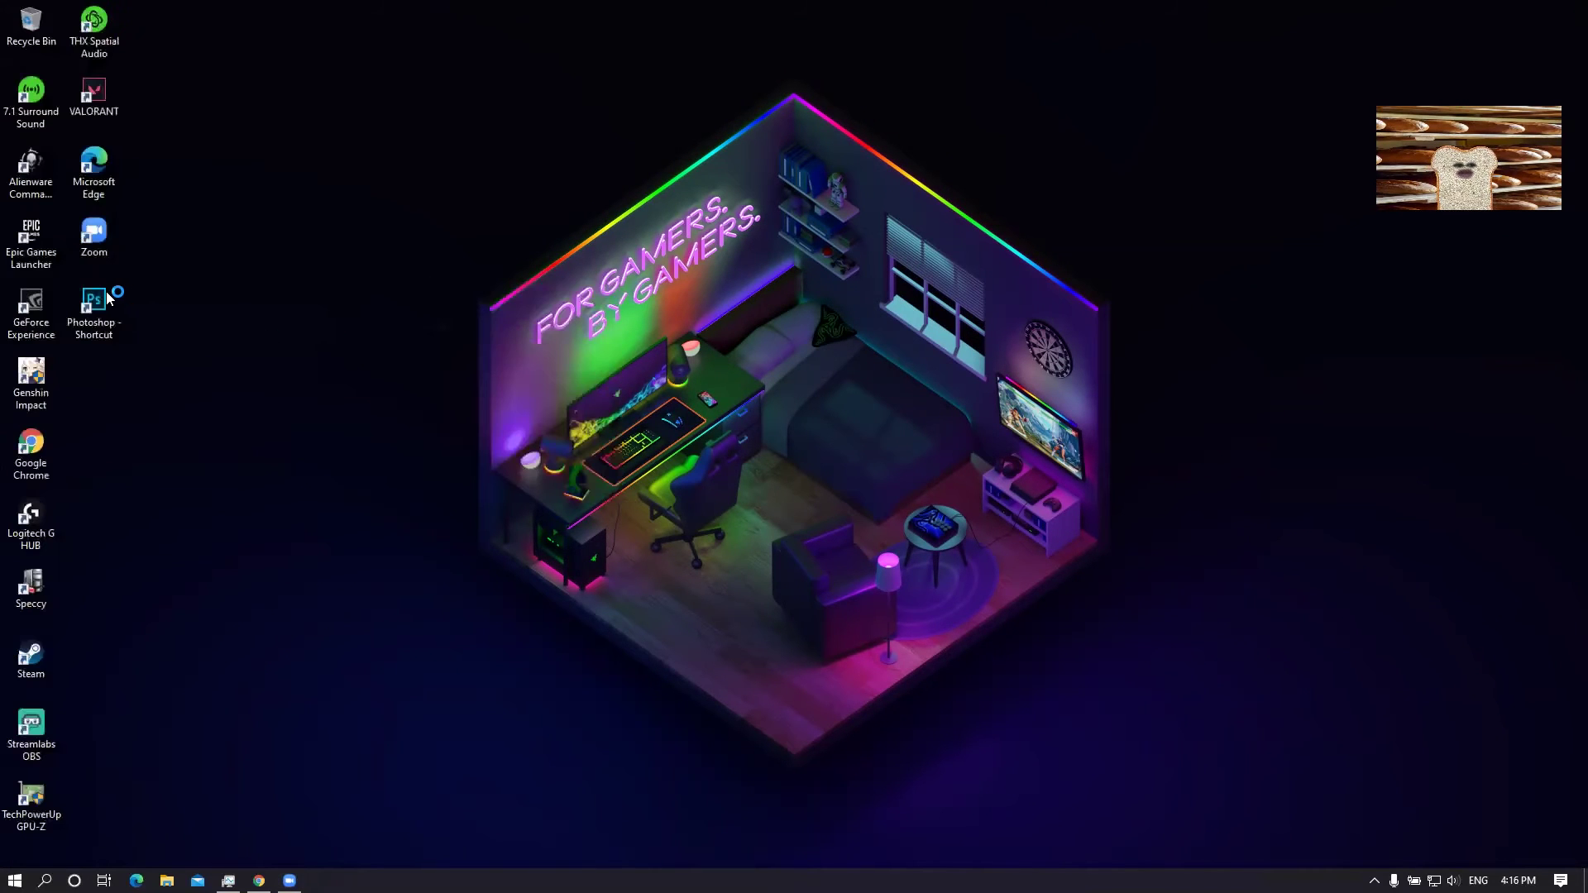
Step: Enable 'Run this program as an administrator' in the shortcut's Compatibility properties and apply it
{"action": "left_click", "coordinate": [98, 299]}
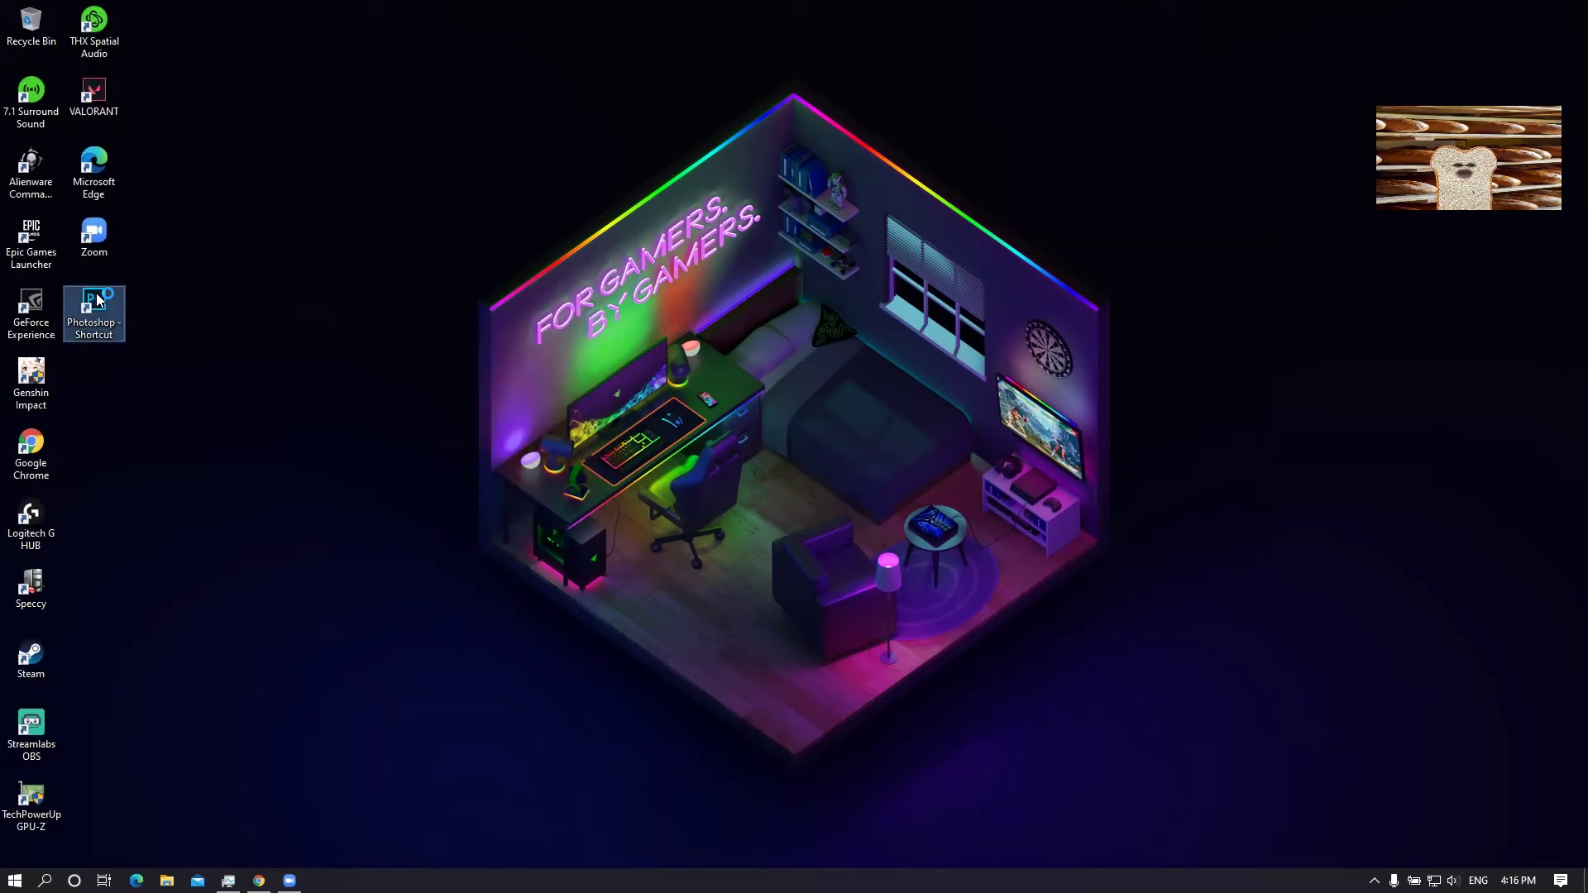
{"action": "right_click", "coordinate": [108, 306]}
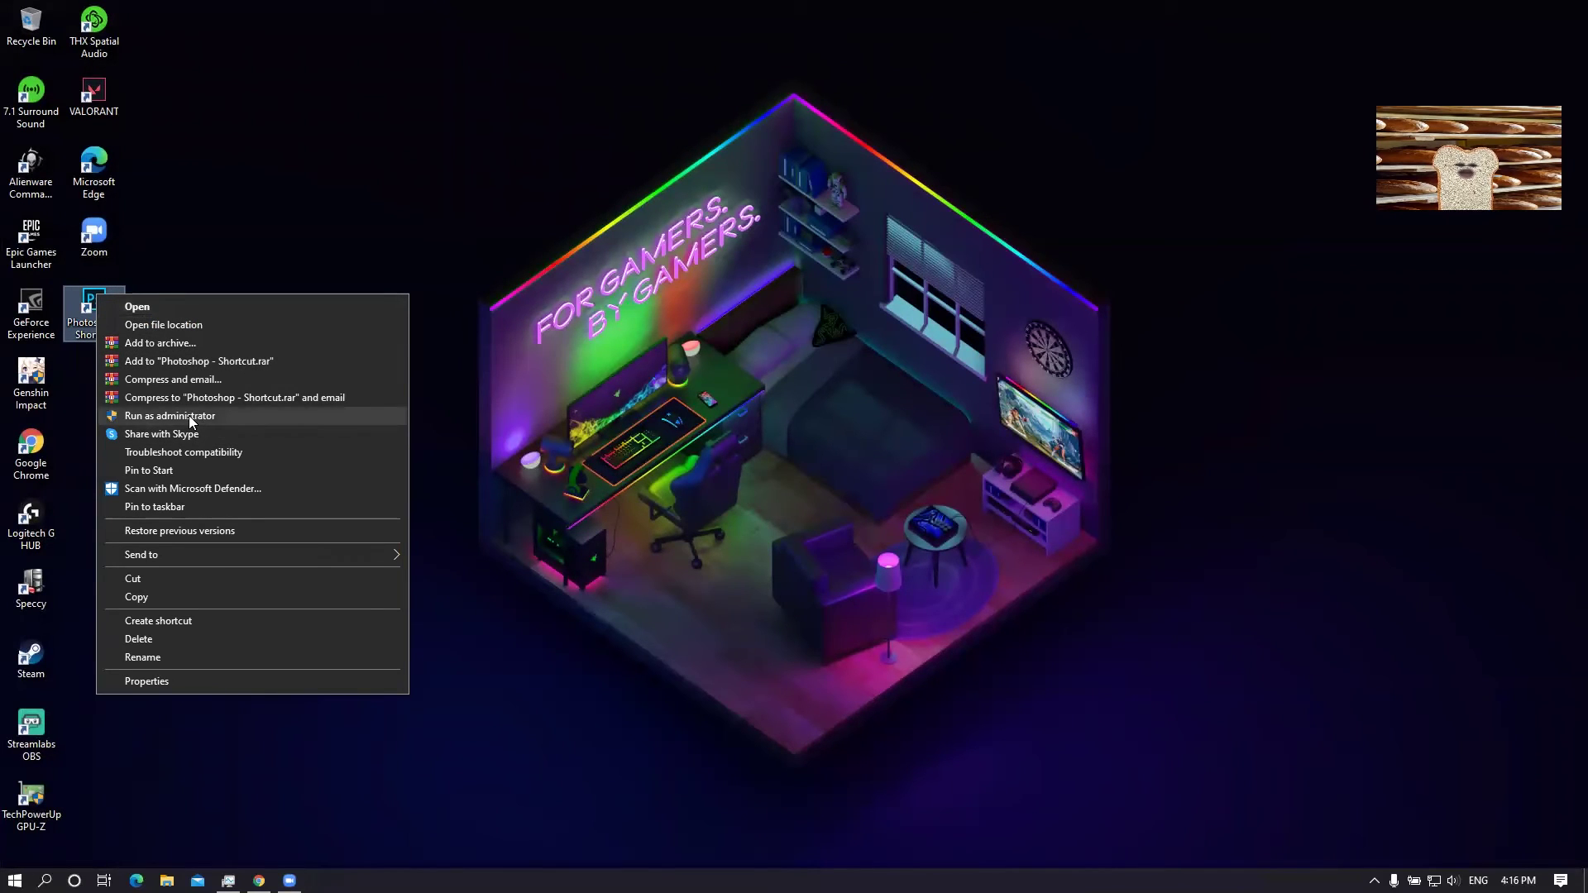
{"action": "left_click", "coordinate": [203, 680]}
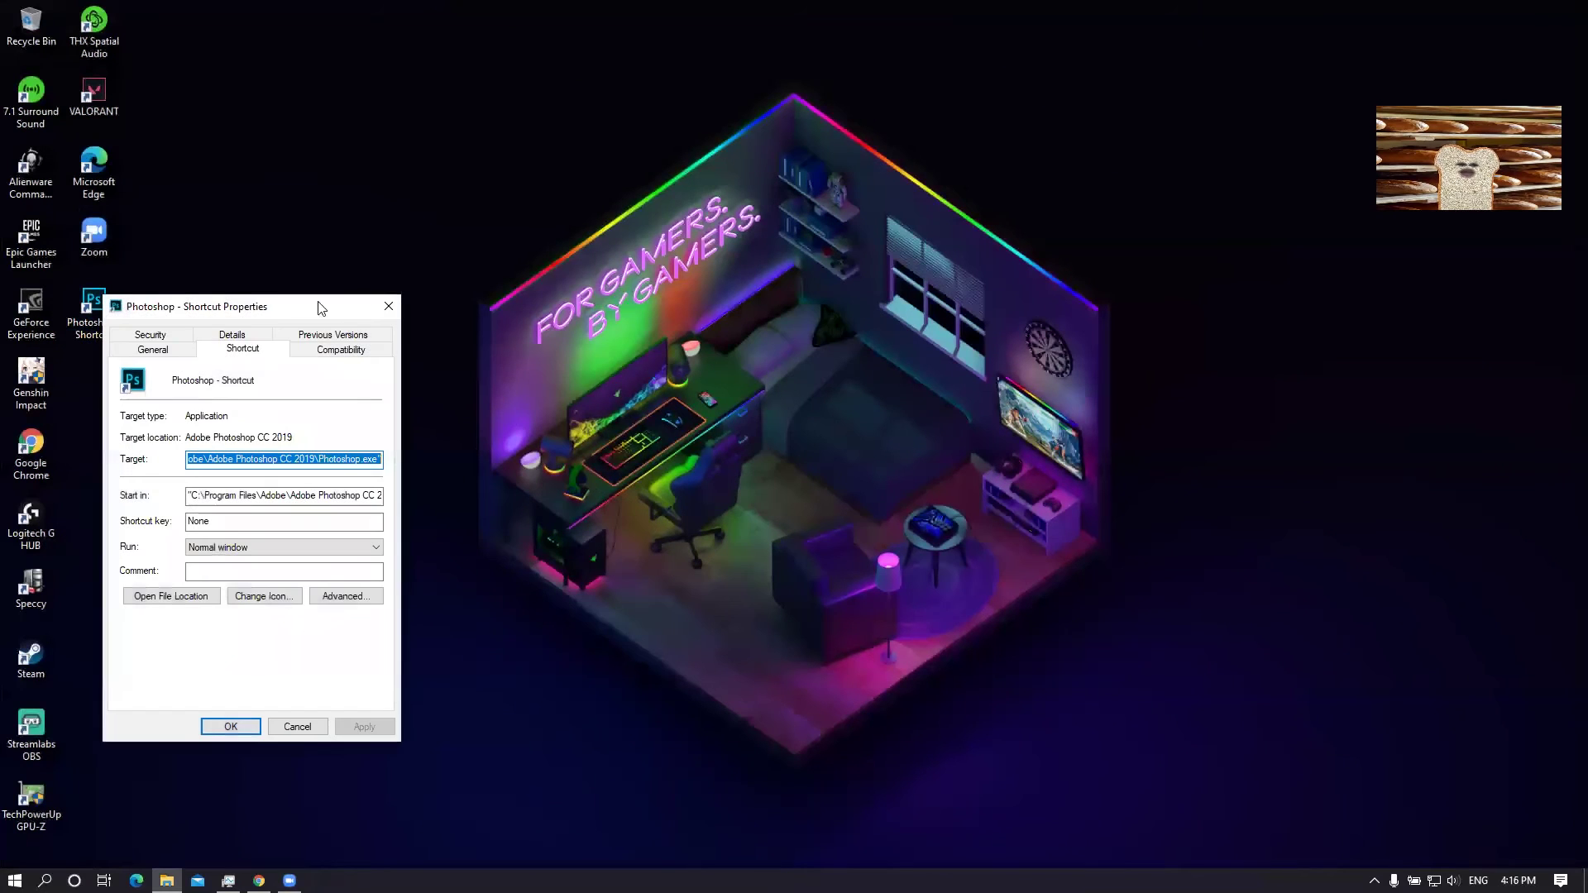
{"action": "left_click_drag", "start_coordinate": [245, 307], "coordinate": [515, 291]}
{"action": "left_click", "coordinate": [570, 335]}
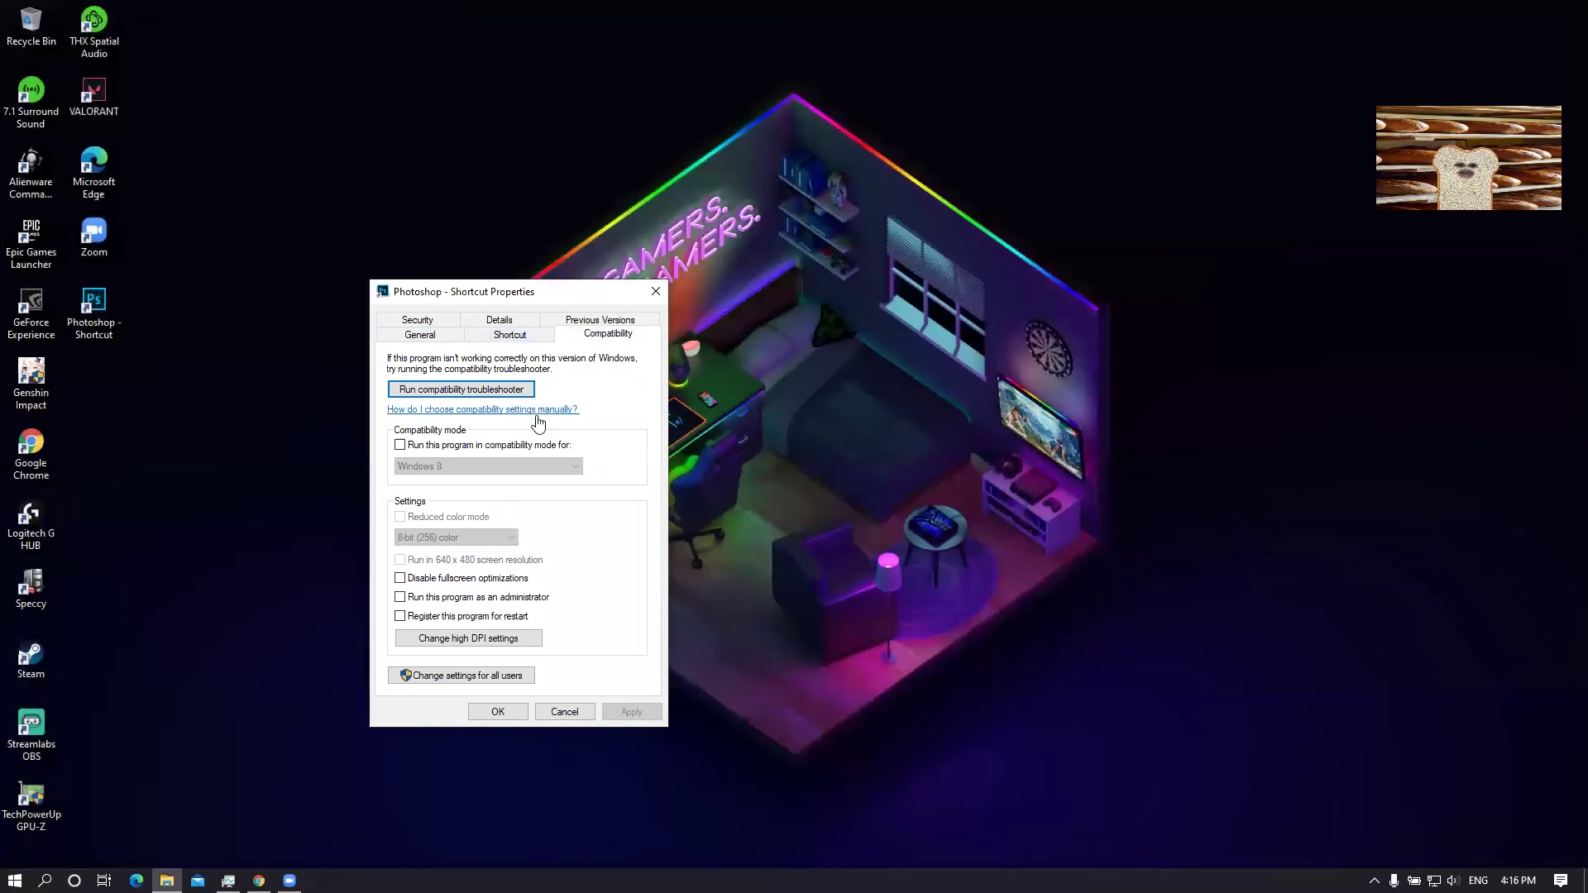
{"action": "left_click", "coordinate": [466, 599]}
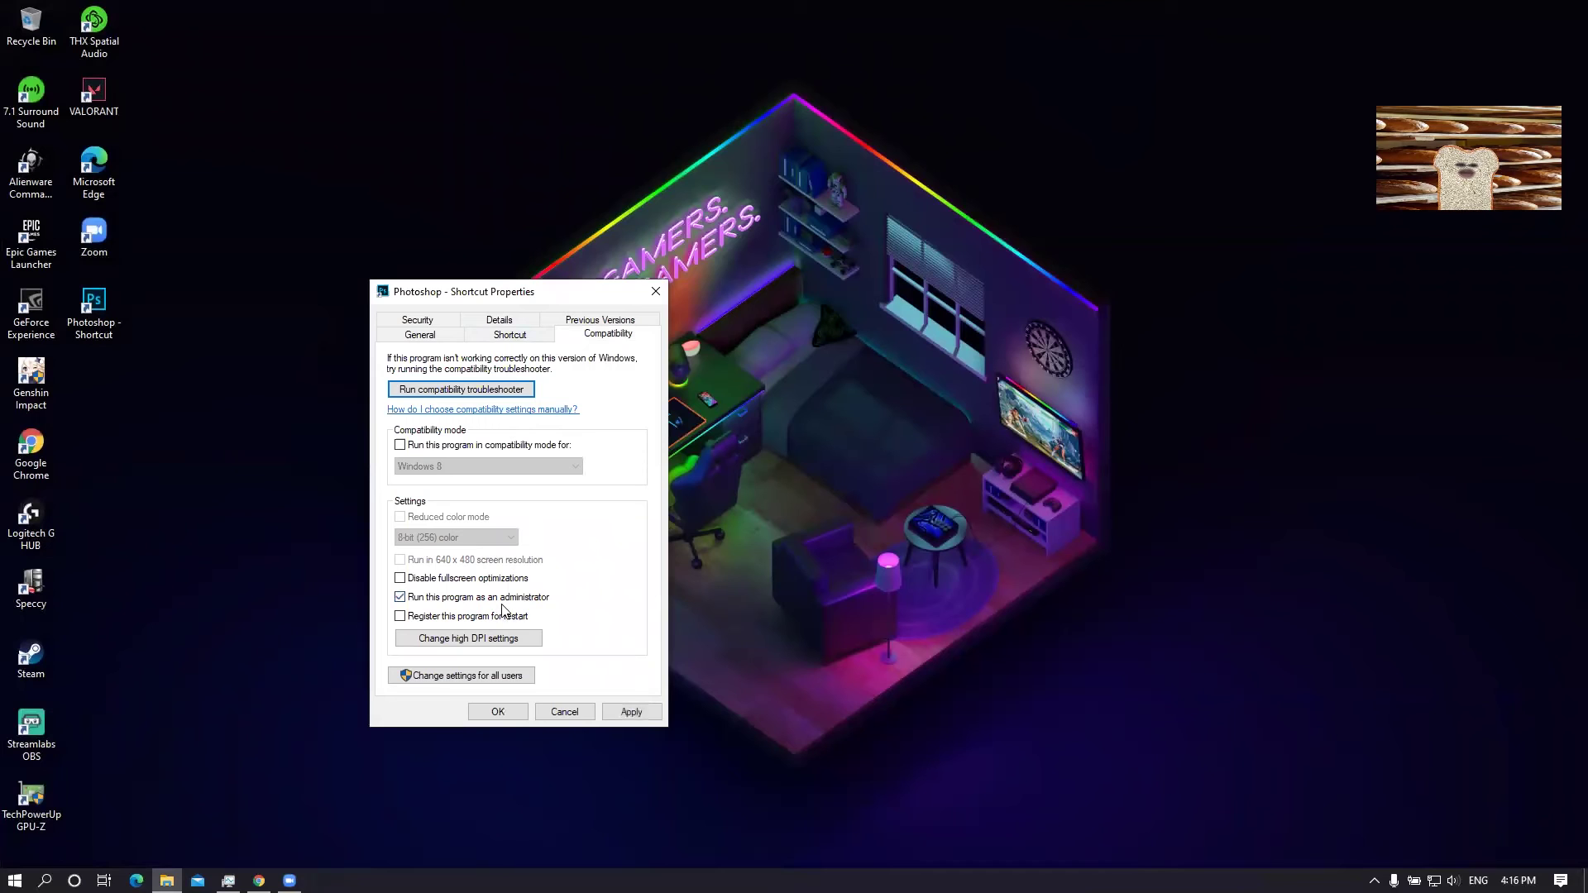
{"action": "left_click", "coordinate": [634, 712]}
{"action": "left_click", "coordinate": [498, 712]}
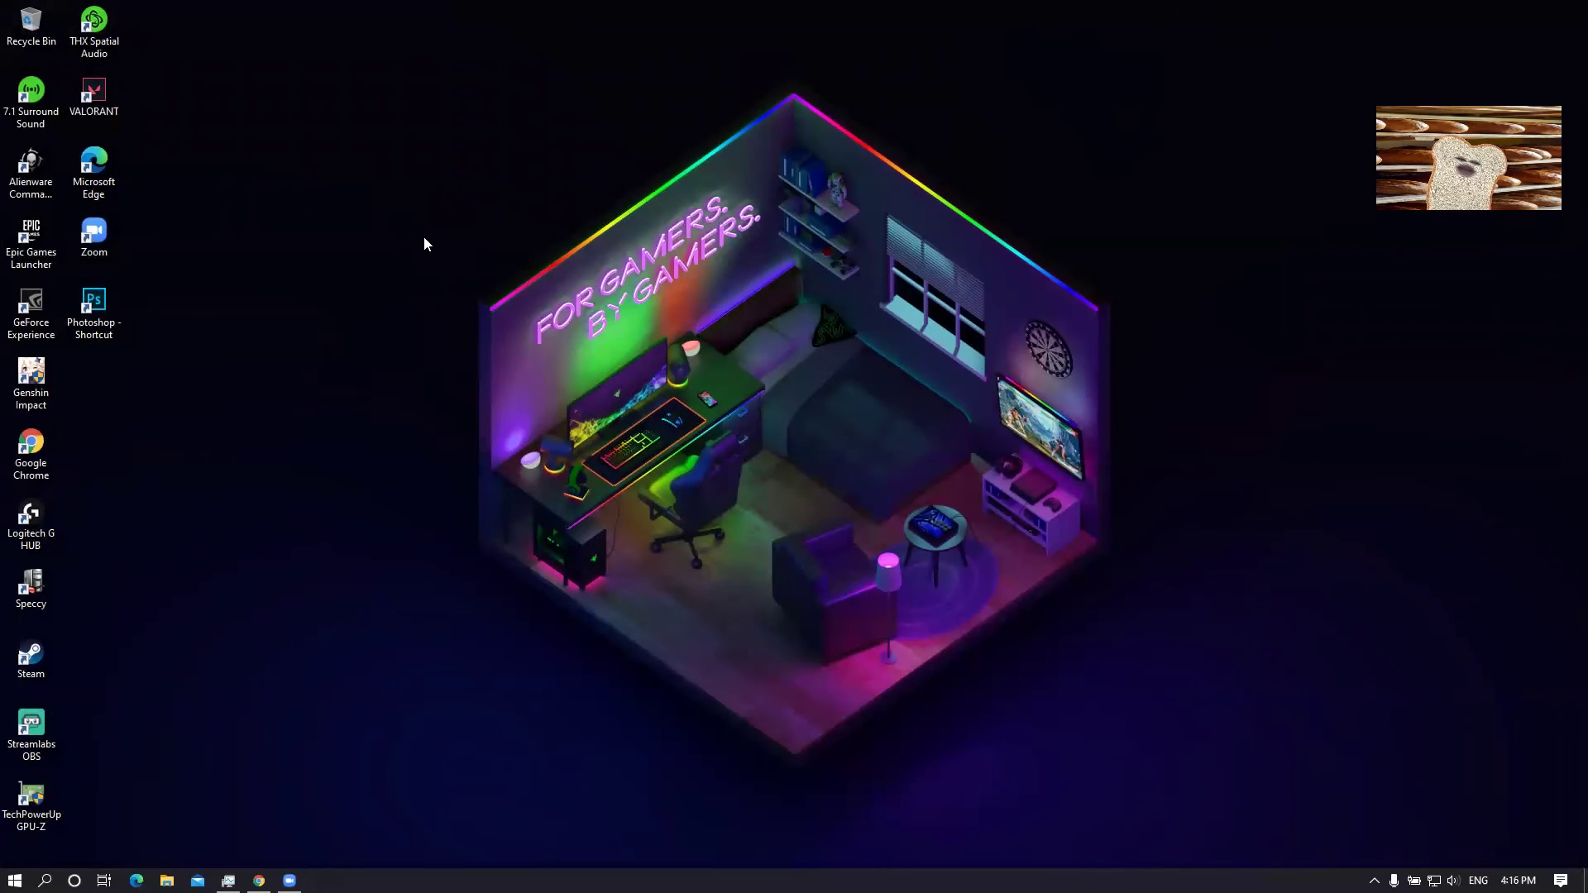
Step: Refresh the desktop and select the Photoshop shortcut
{"action": "right_click", "coordinate": [470, 232]}
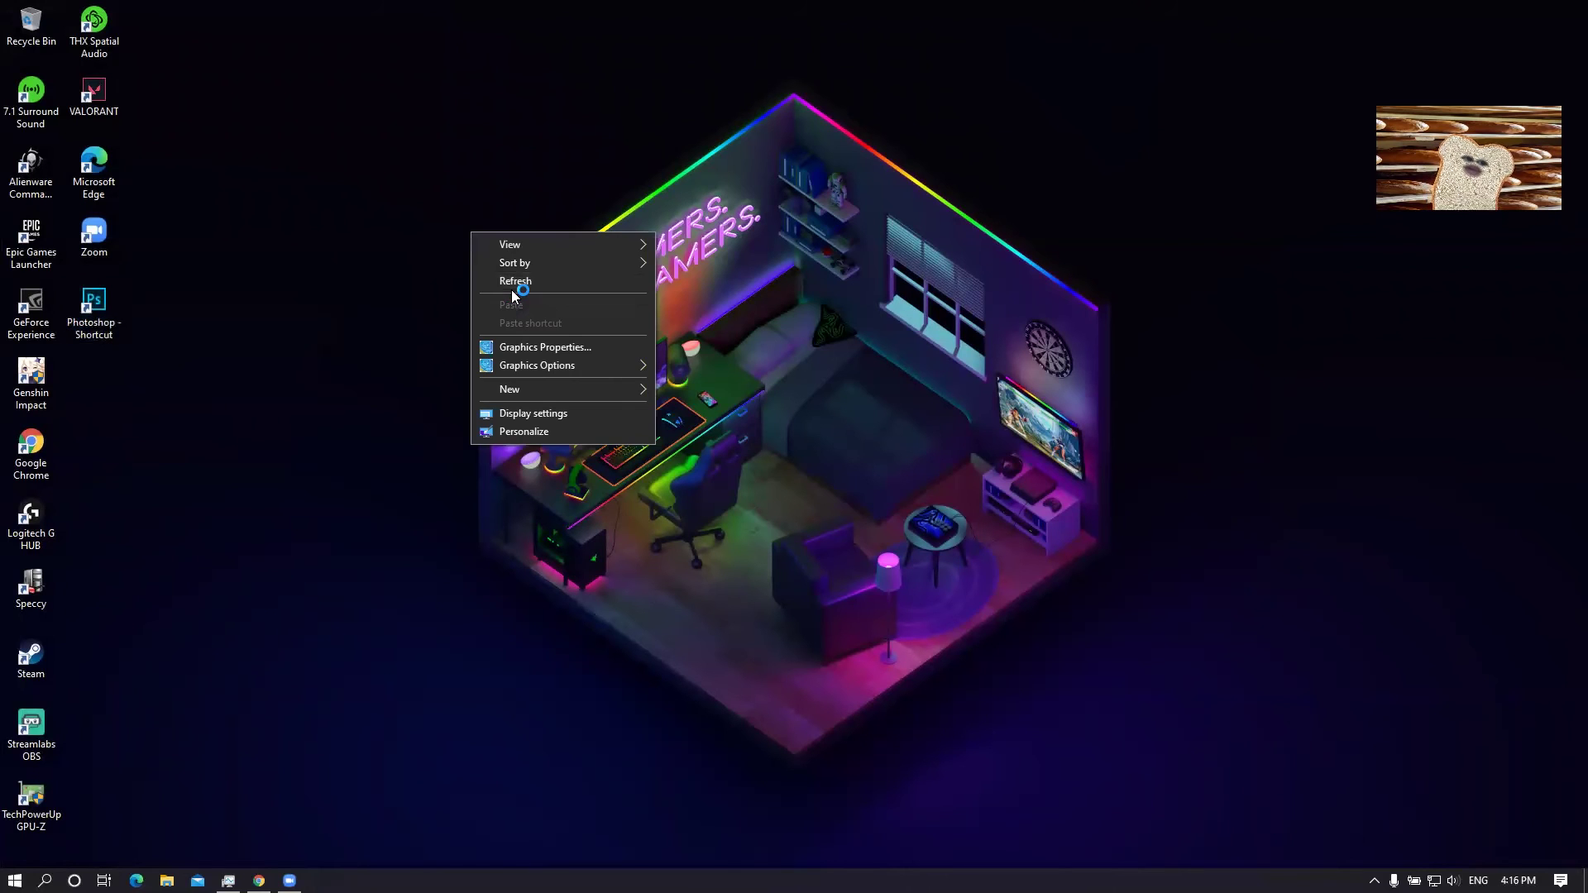
{"action": "left_click", "coordinate": [518, 283]}
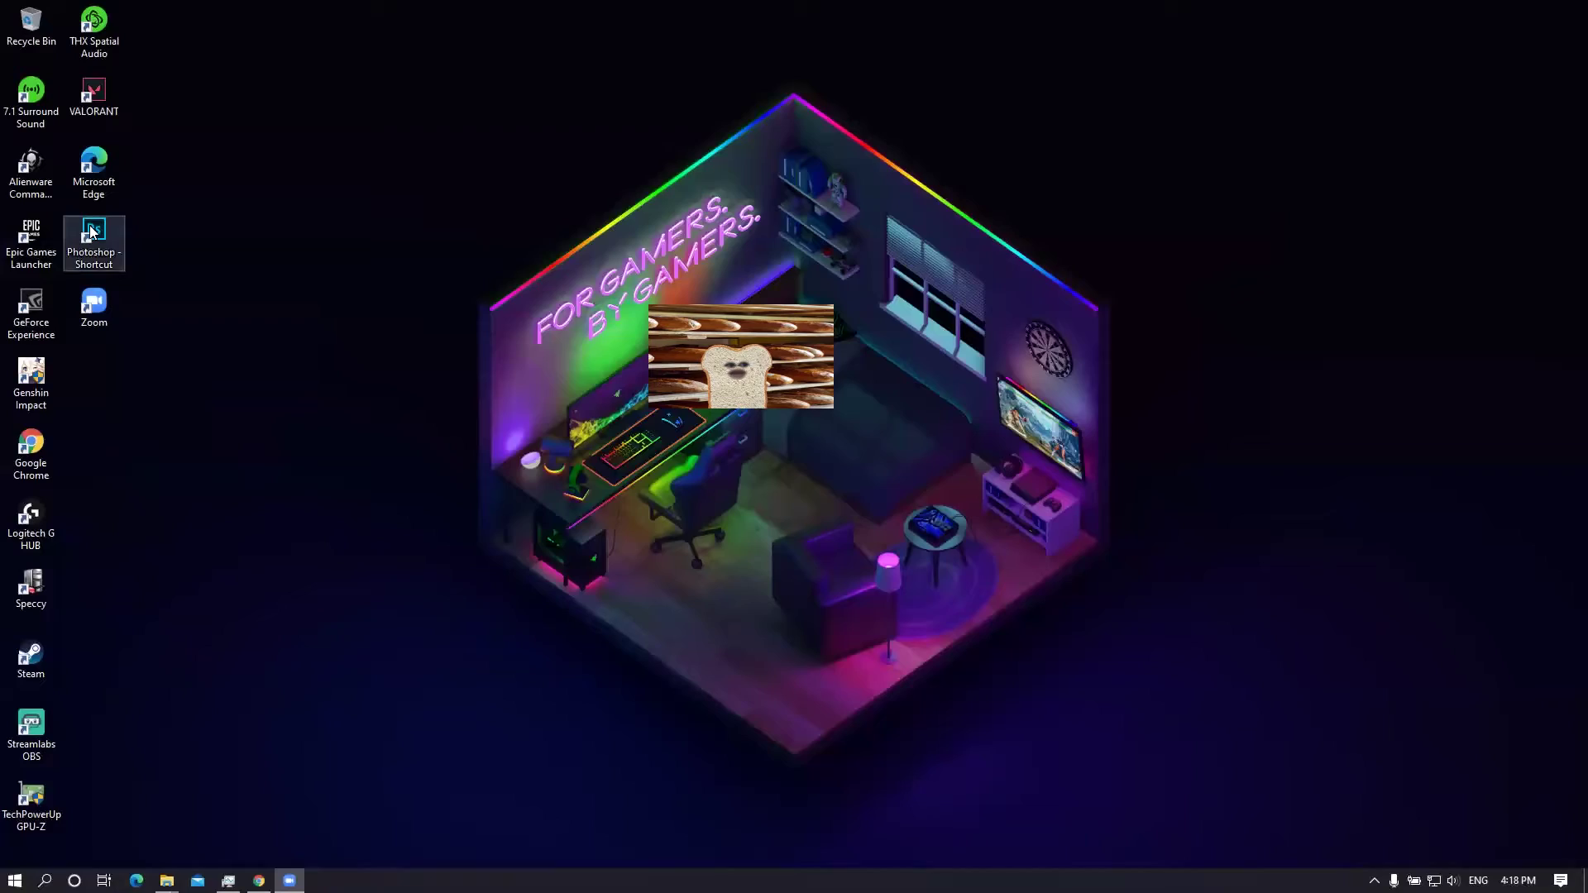
{"action": "left_click", "coordinate": [90, 231]}
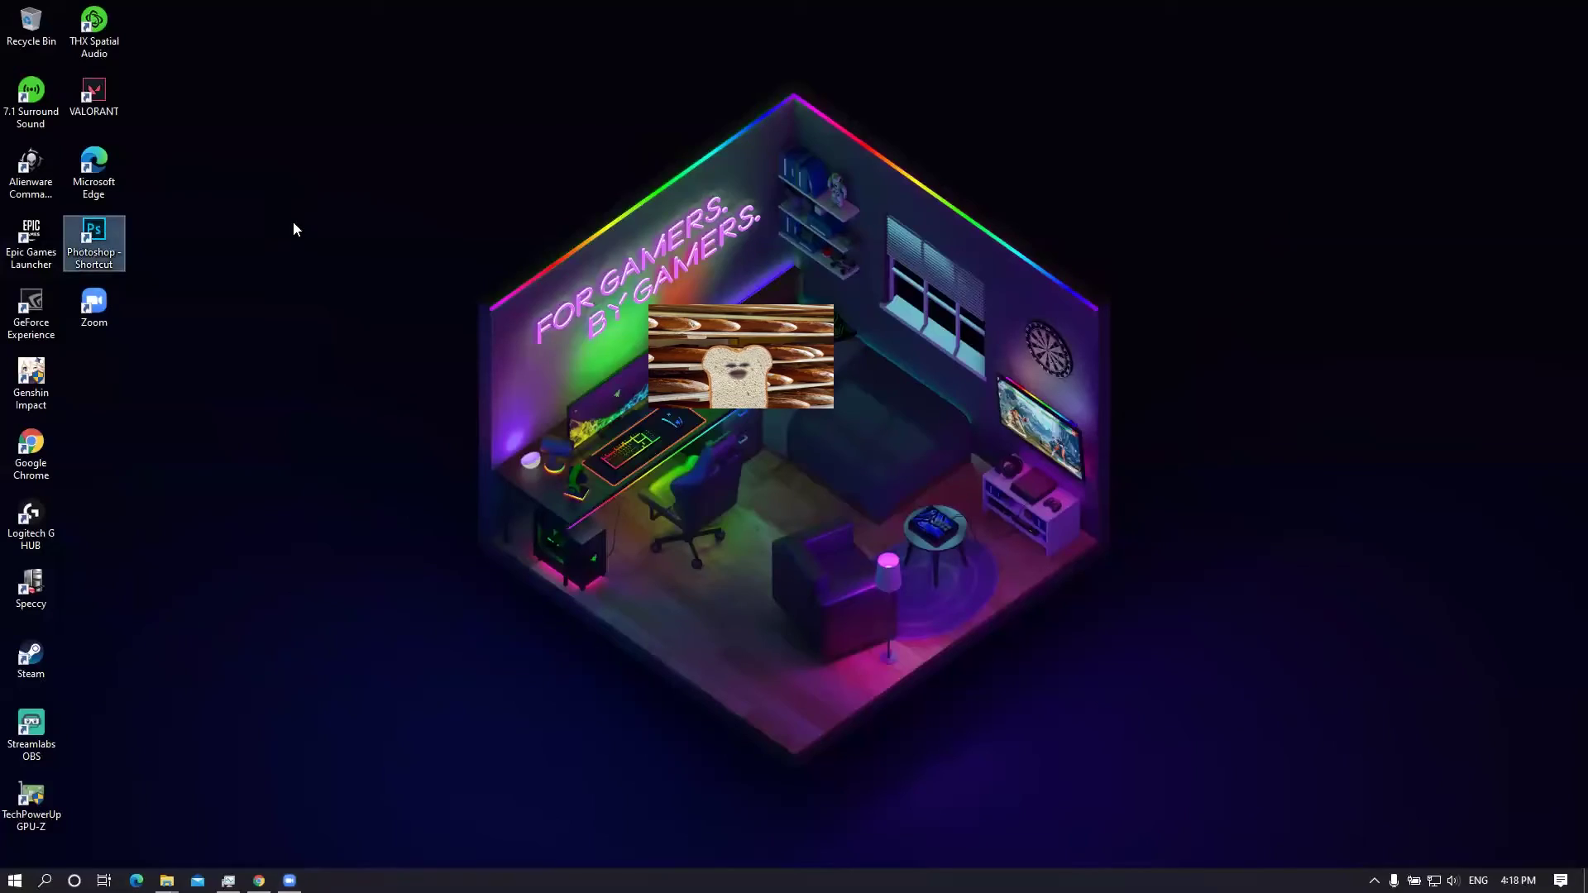
Step: Run CC_2019_home_screen_fix from the Adobe CC 2019 Home Screen Fix folder, confirming both prompts
{"action": "left_click", "coordinate": [221, 789]}
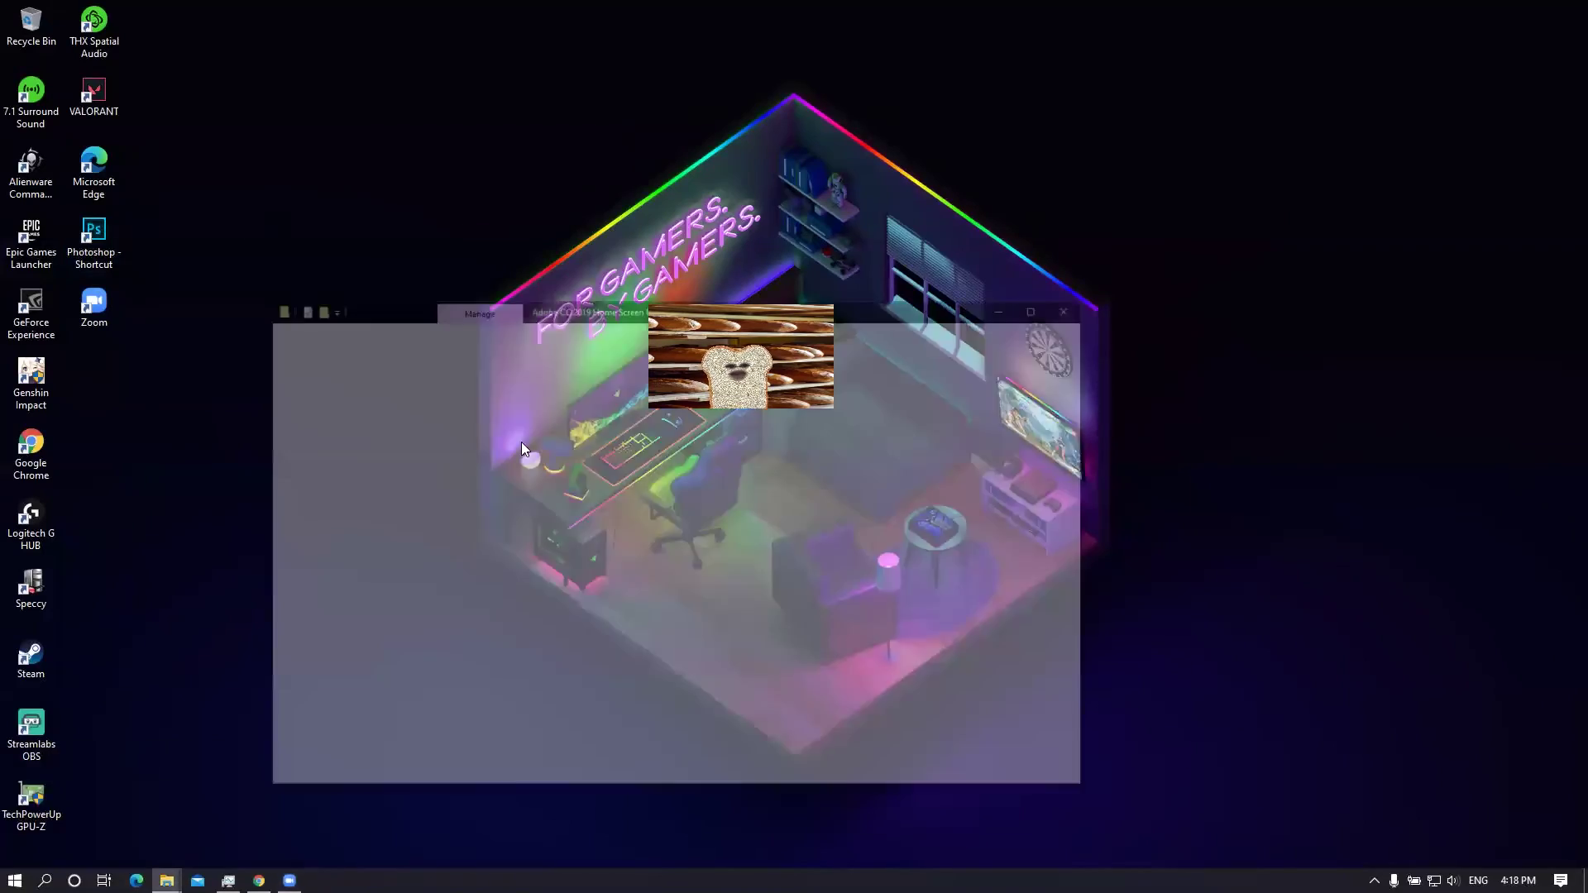
{"action": "left_click_drag", "start_coordinate": [637, 219], "coordinate": [660, 209]}
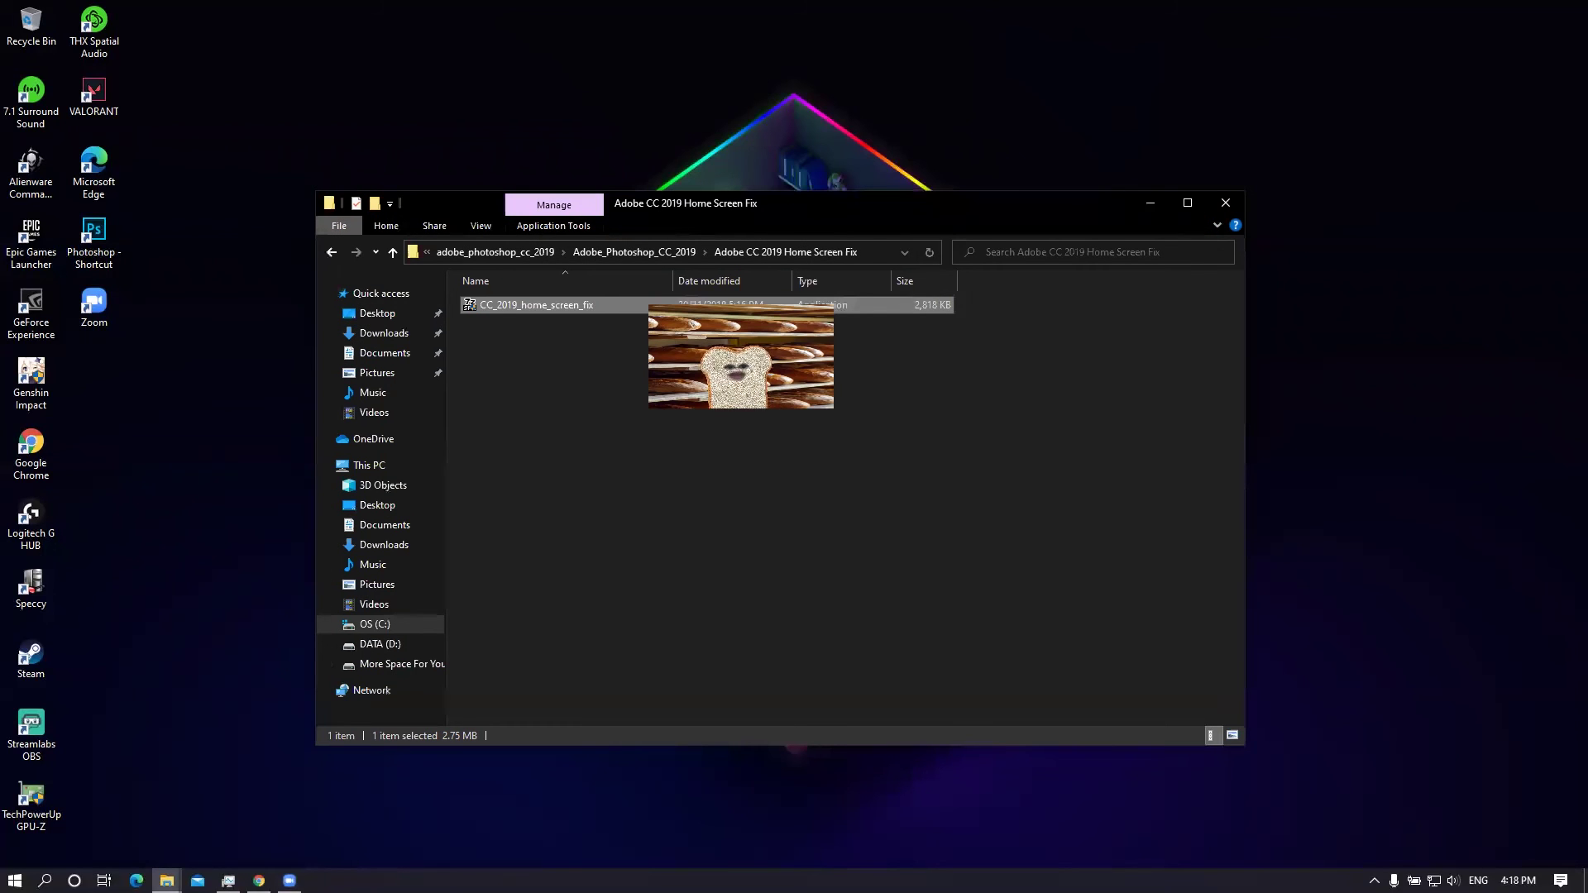
{"action": "left_click", "coordinate": [330, 252]}
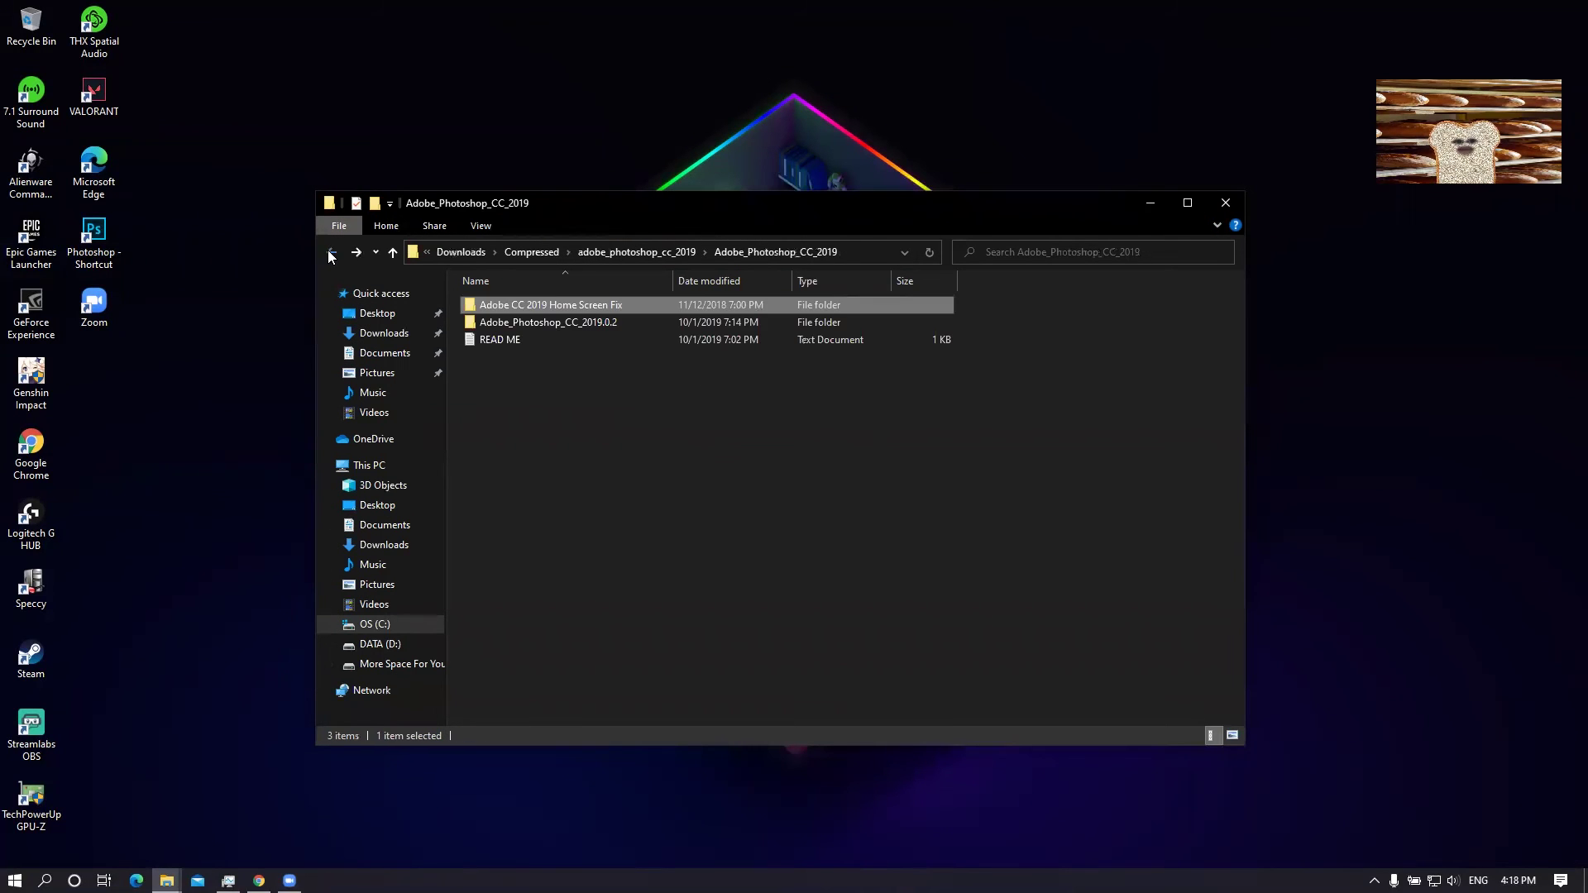
{"action": "double_click", "coordinate": [614, 303]}
{"action": "left_click", "coordinate": [542, 305]}
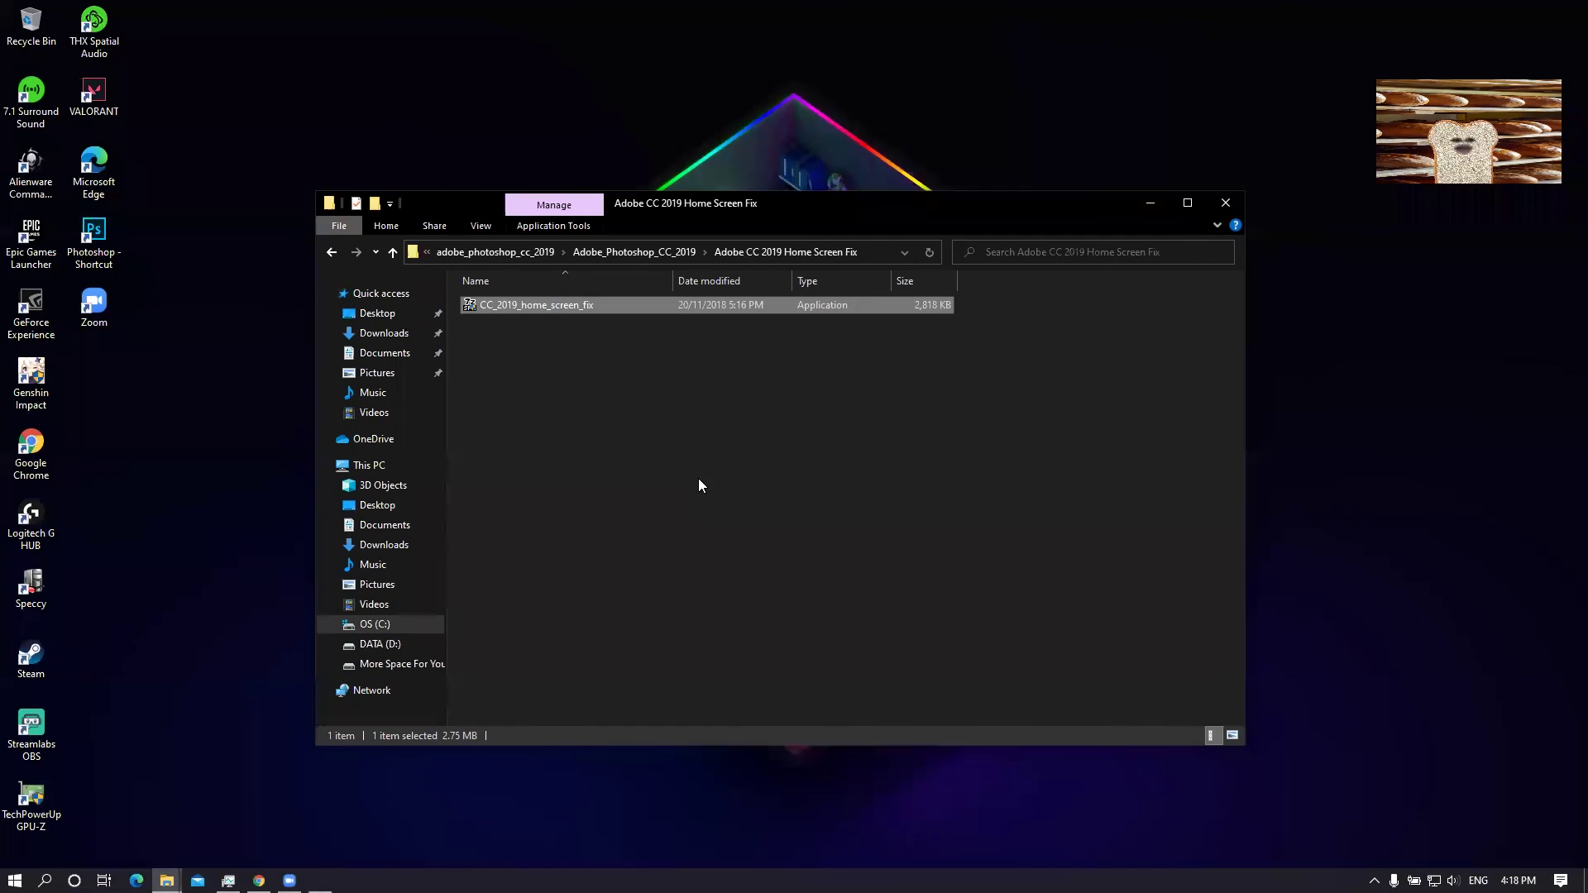
{"action": "left_click", "coordinate": [762, 485]}
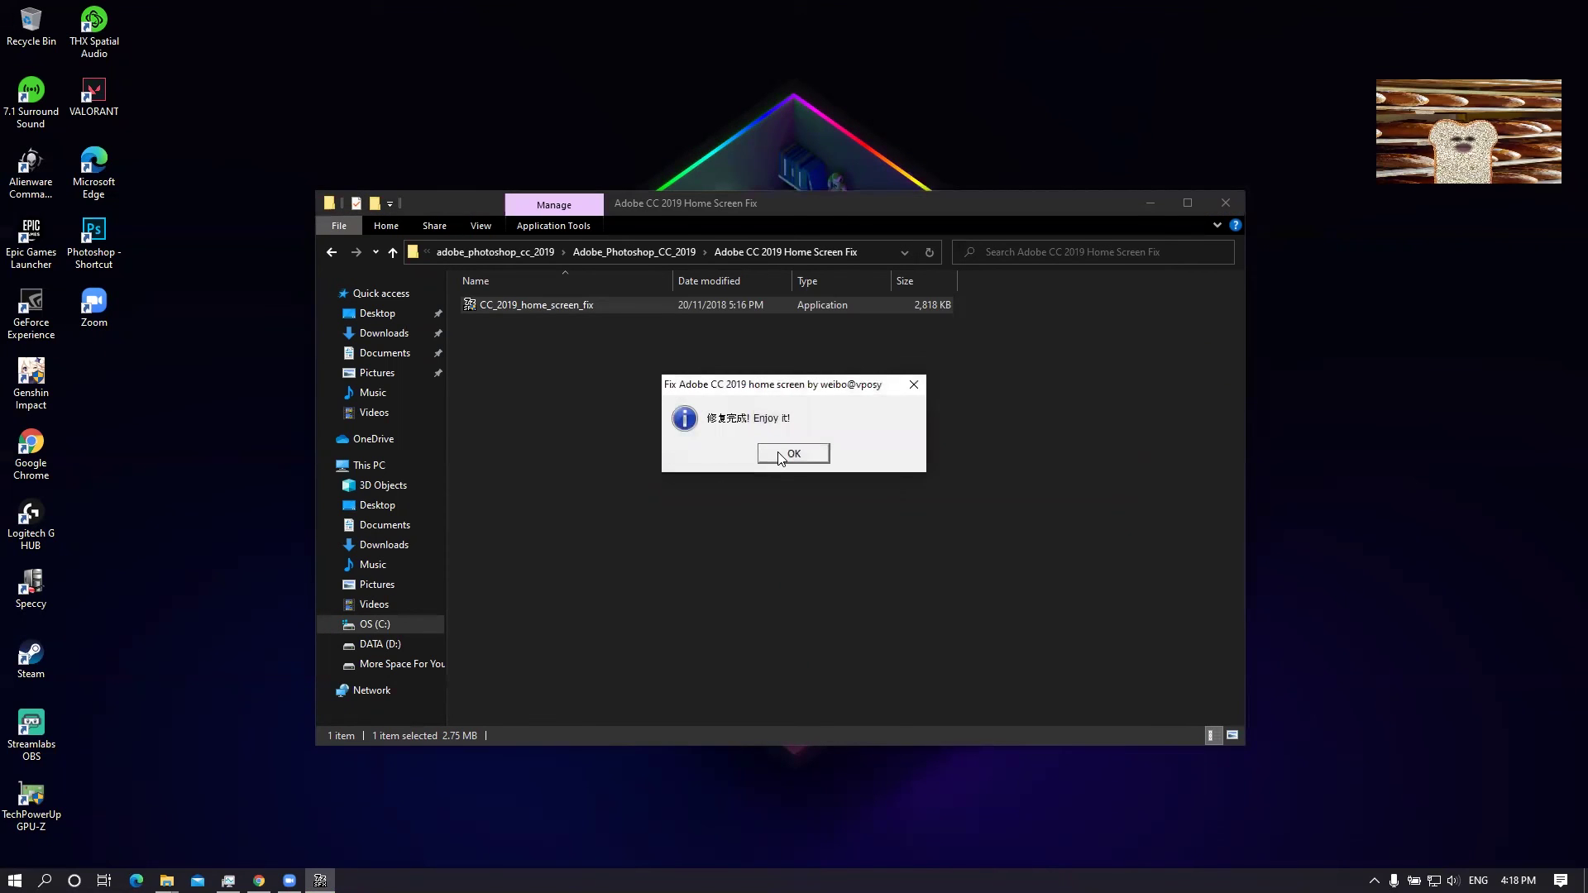
{"action": "left_click", "coordinate": [790, 453]}
Step: Close the Explorer window and refresh the desktop icons
{"action": "left_click_drag", "start_coordinate": [980, 204], "coordinate": [908, 213]}
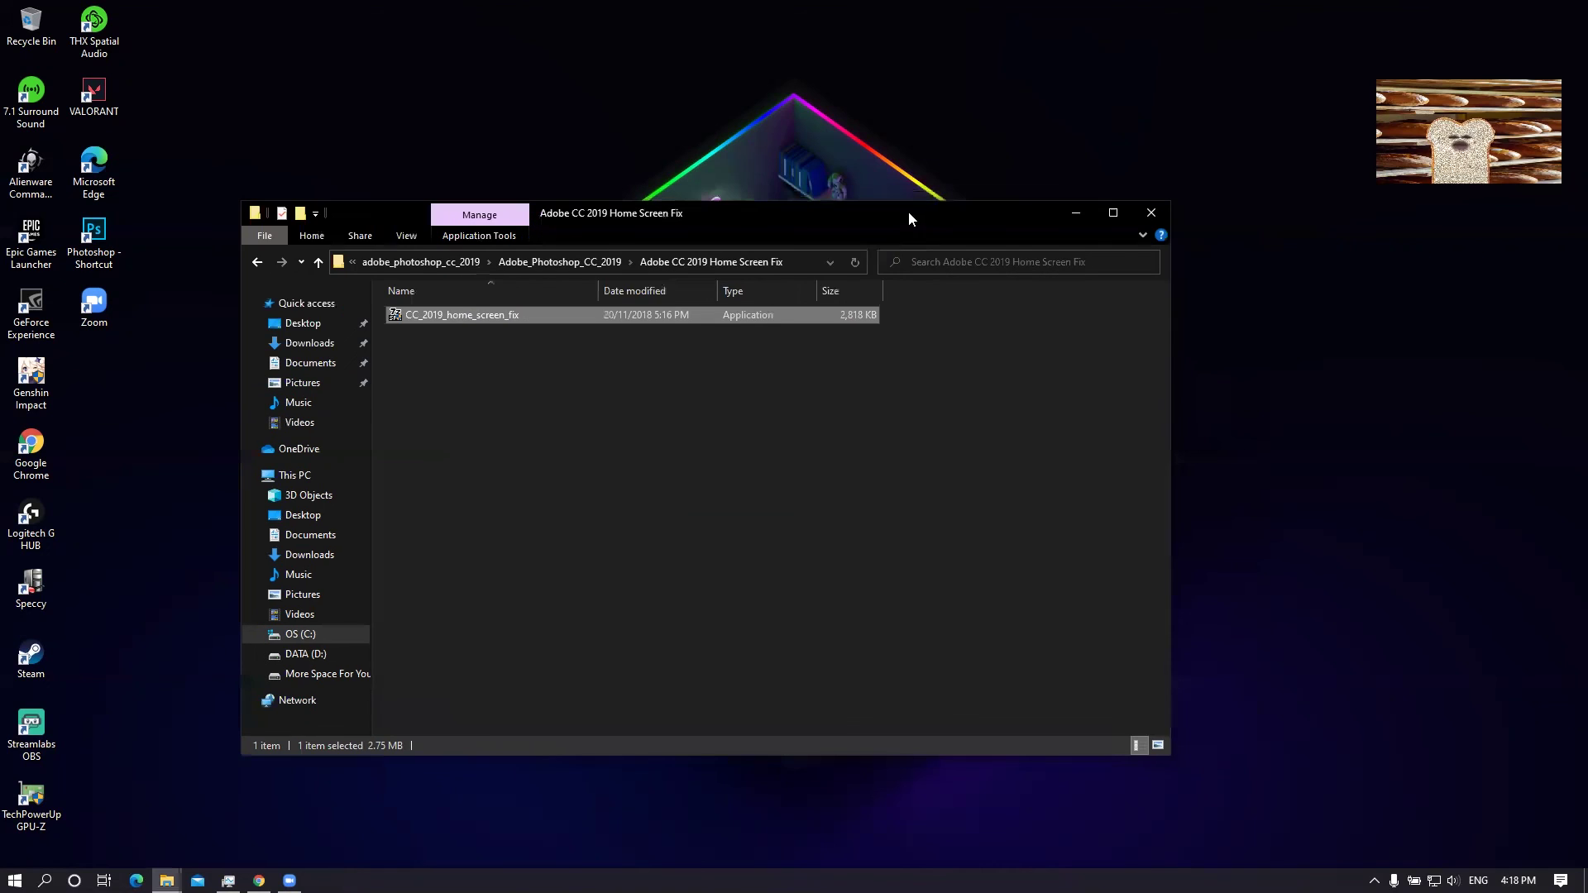
{"action": "left_click", "coordinate": [1150, 212]}
{"action": "right_click", "coordinate": [1126, 222]}
{"action": "left_click", "coordinate": [1124, 225]}
{"action": "left_click", "coordinate": [93, 240]}
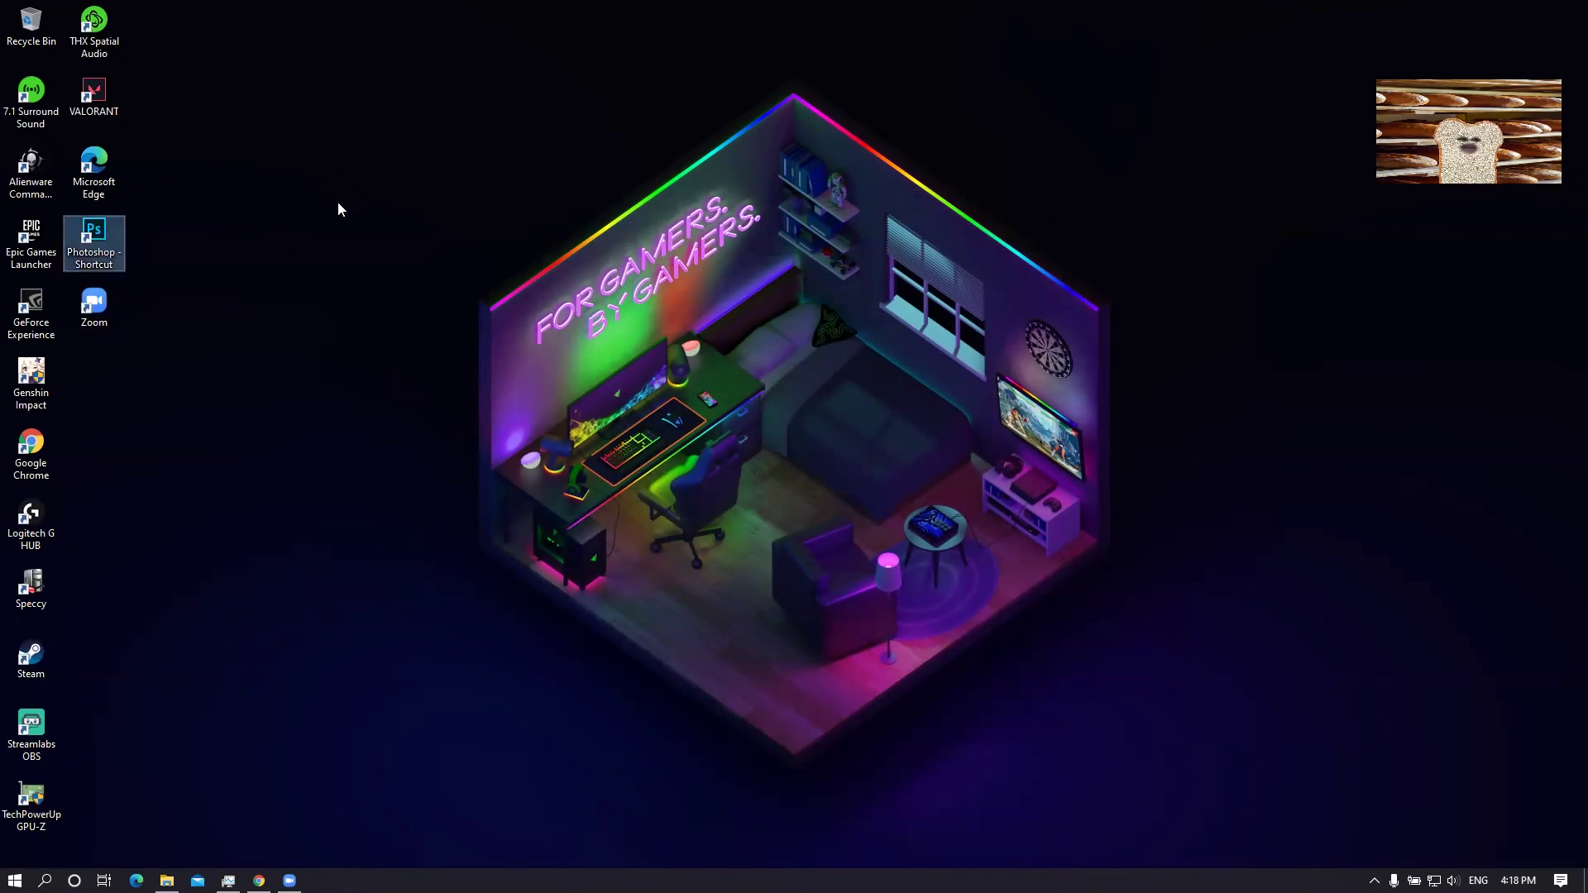